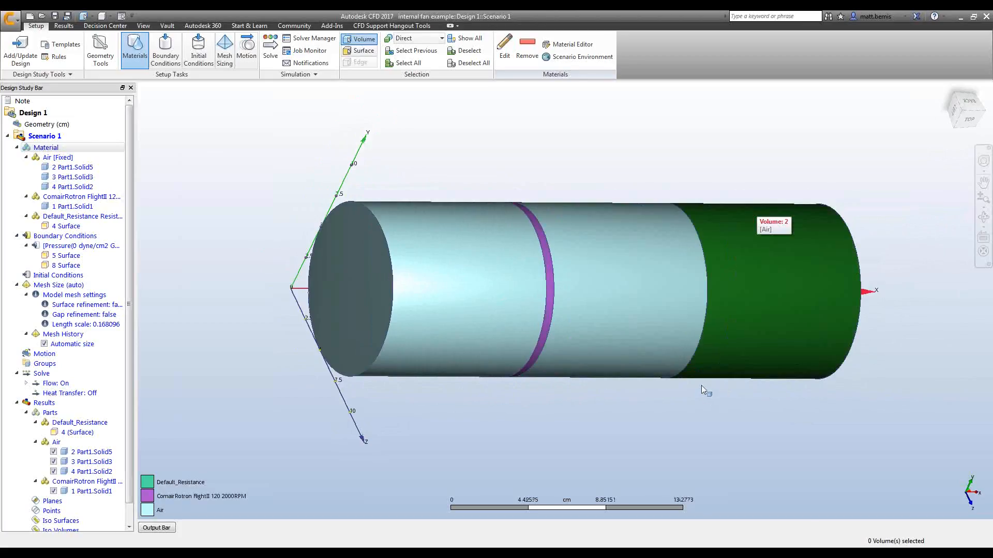
Inspect the duct model's material assignments for the air, fan and resistance parts from several angles.
middle_click(795, 290, "ctrl")
middle_click_drag(820, 331, 636, 358, "shift")
scroll(759, 296, "up", 2)
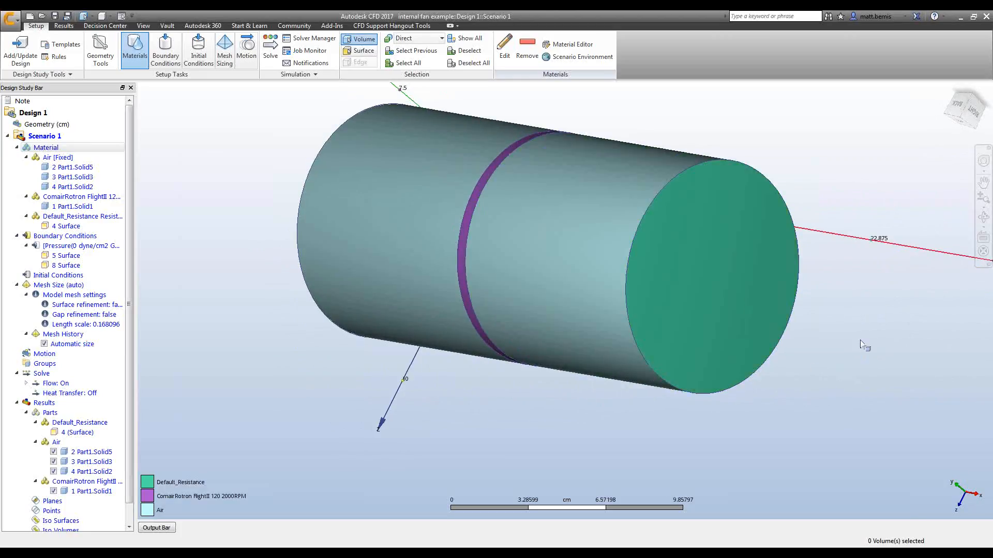
middle_click_drag(751, 301, 935, 371, "shift")
middle_click(935, 371, "ctrl")
middle_click_drag(824, 391, 726, 365)
scroll(726, 365, "down", 1)
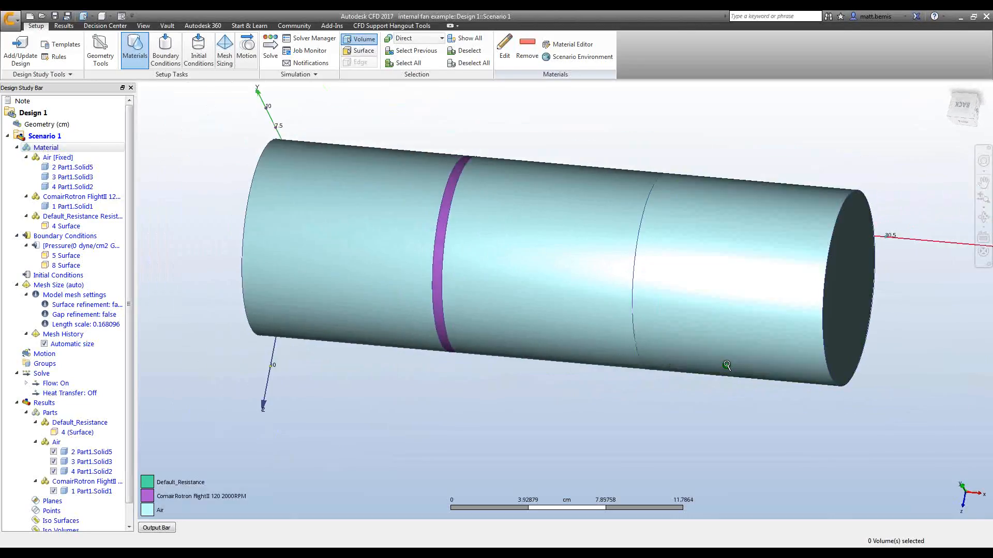
middle_click_drag(607, 426, 677, 430, "shift")
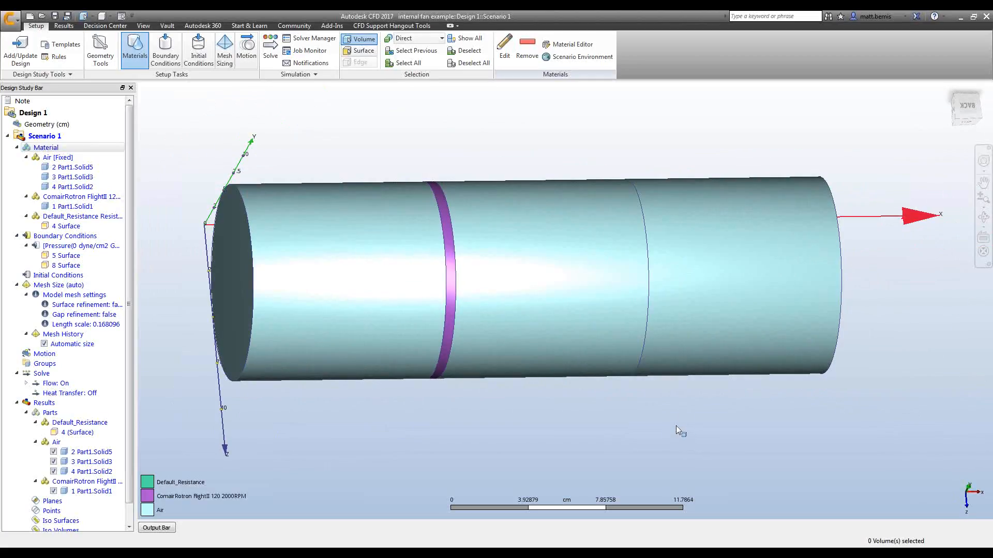
Display the boundary conditions and inspect the pressure condition on the duct ends.
left_click(166, 49)
middle_click_drag(472, 353, 612, 427, "shift")
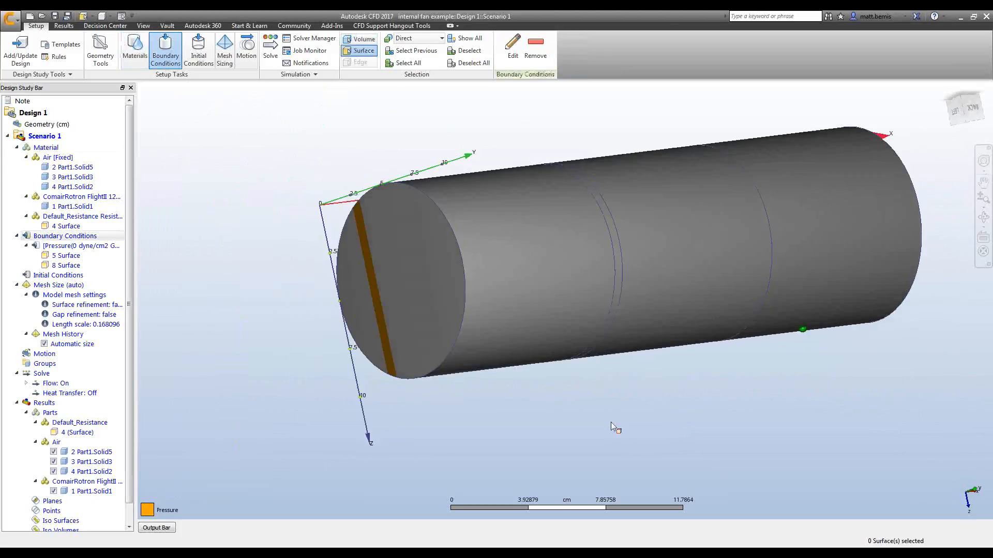
middle_click_drag(823, 418, 731, 414, "shift")
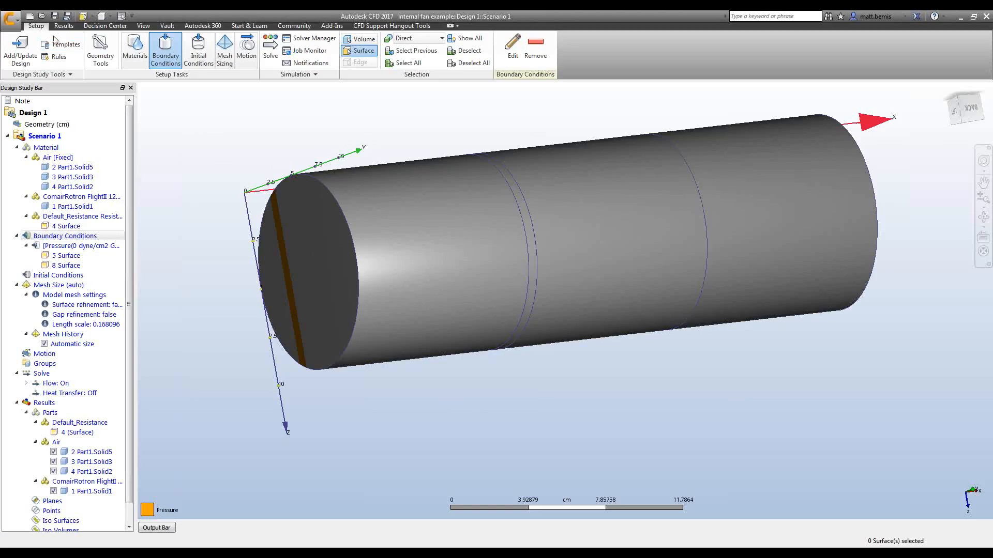
Switch to the results and examine the velocity magnitude at the duct inlet.
left_click(65, 26)
middle_click_drag(642, 412, 653, 384, "shift")
middle_click_drag(436, 365, 546, 377, "shift")
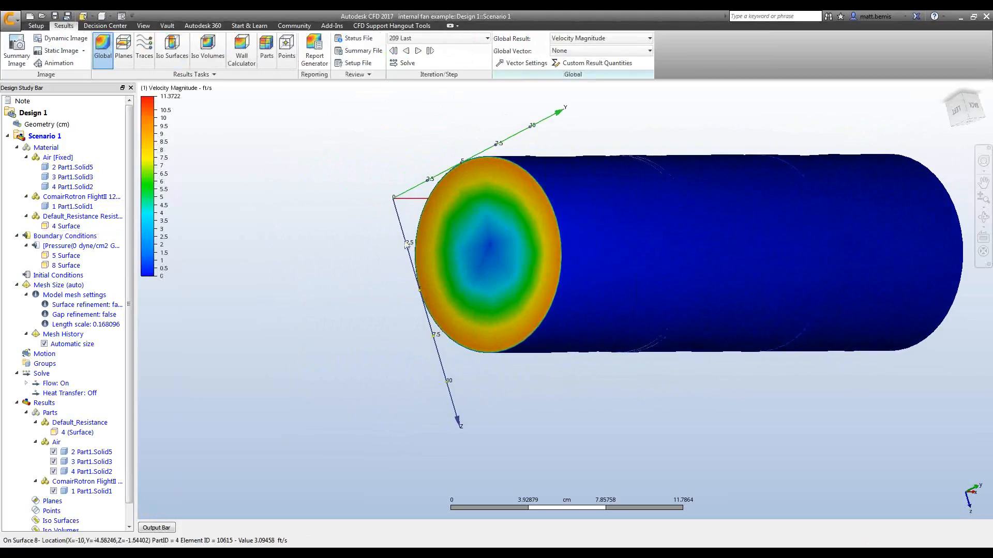
scroll(381, 218, "up", 4)
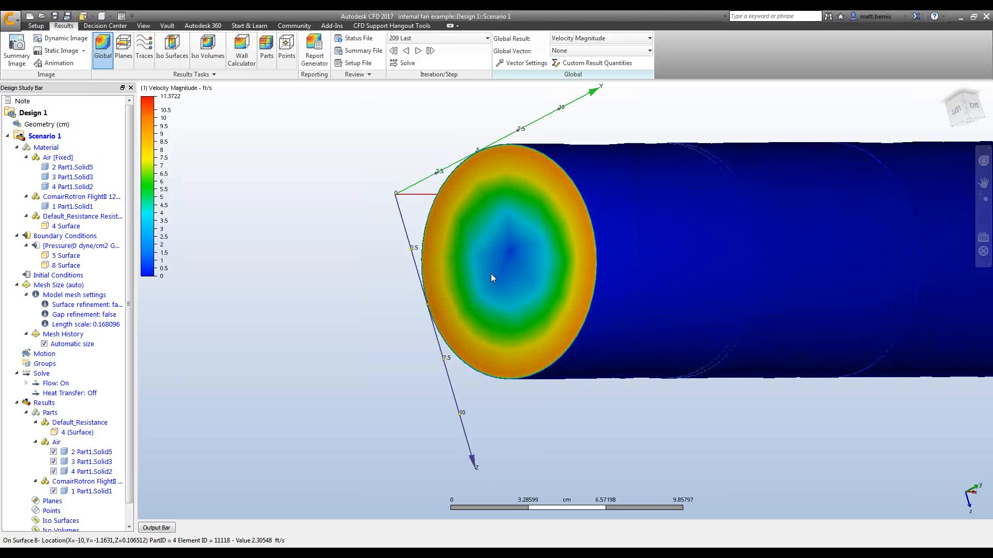
middle_click(556, 263, "ctrl")
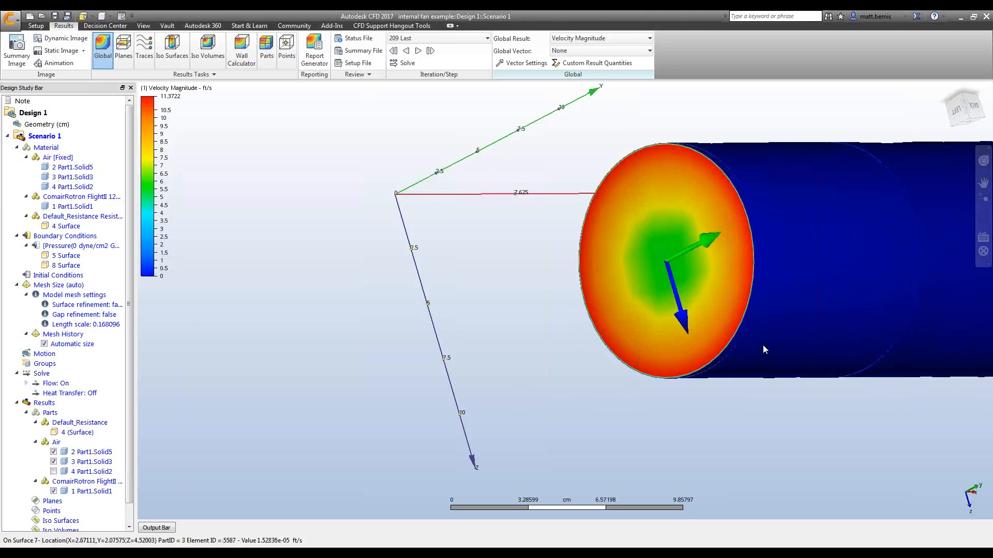
middle_click(754, 371, "ctrl")
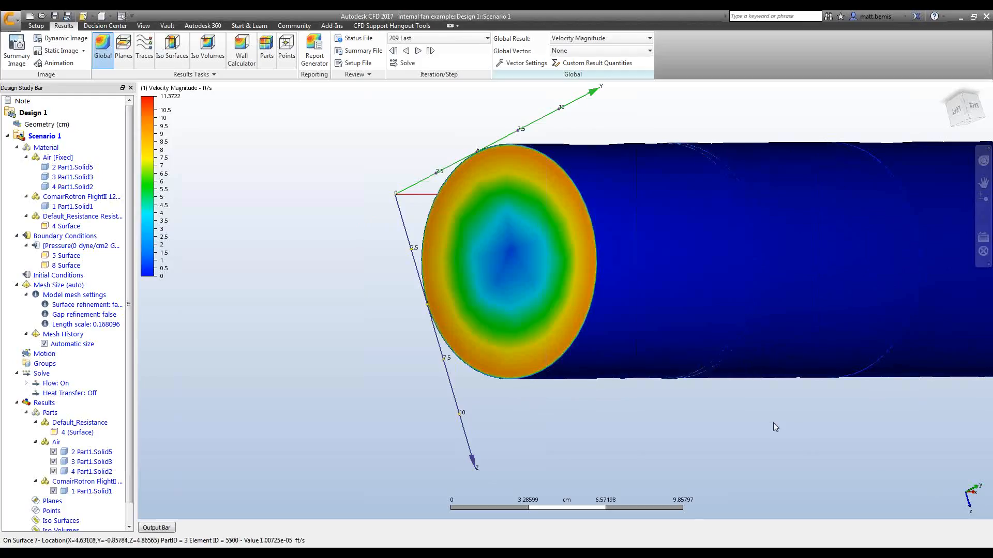
middle_click_drag(764, 421, 664, 425)
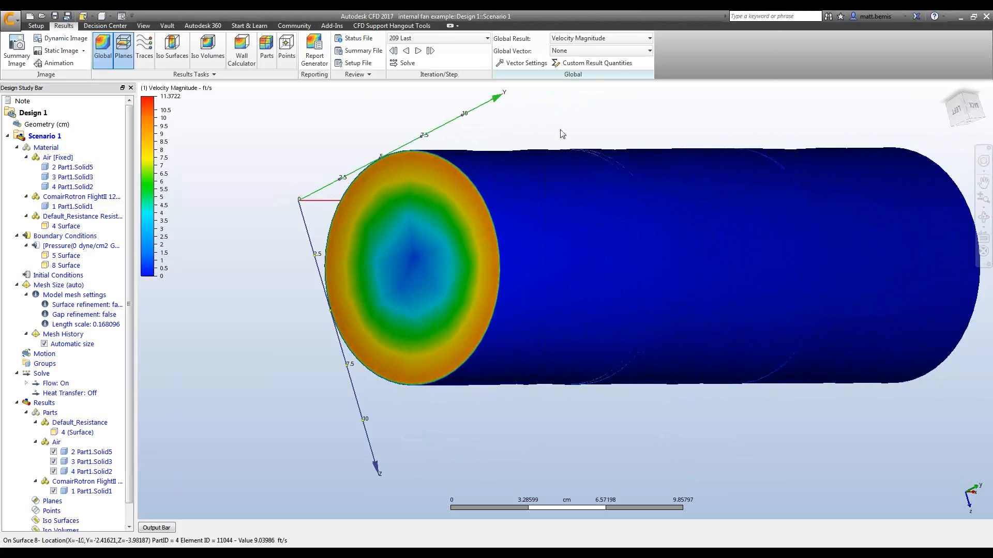
Add a result plane and orient it lengthwise through the duct.
left_click(123, 51)
left_click(502, 49)
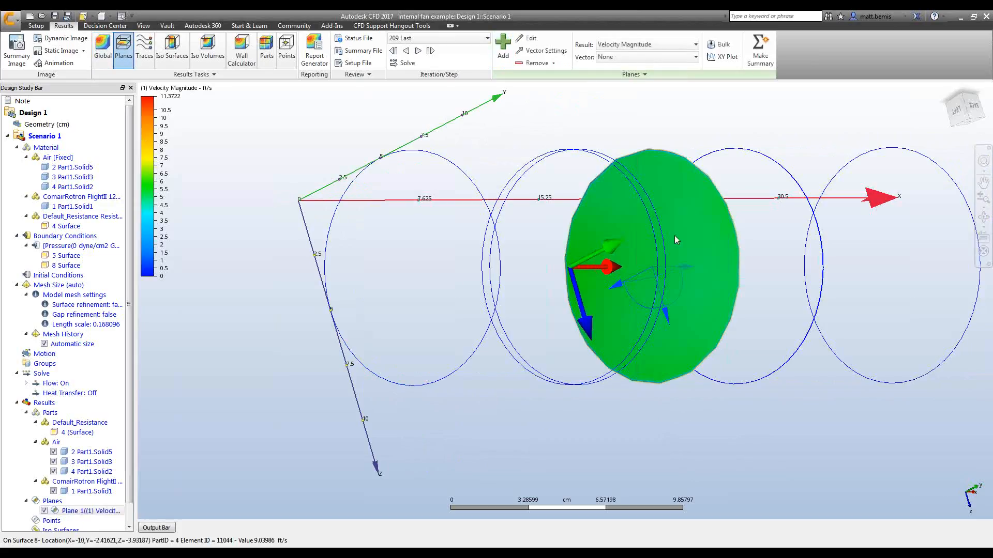
left_click(732, 203)
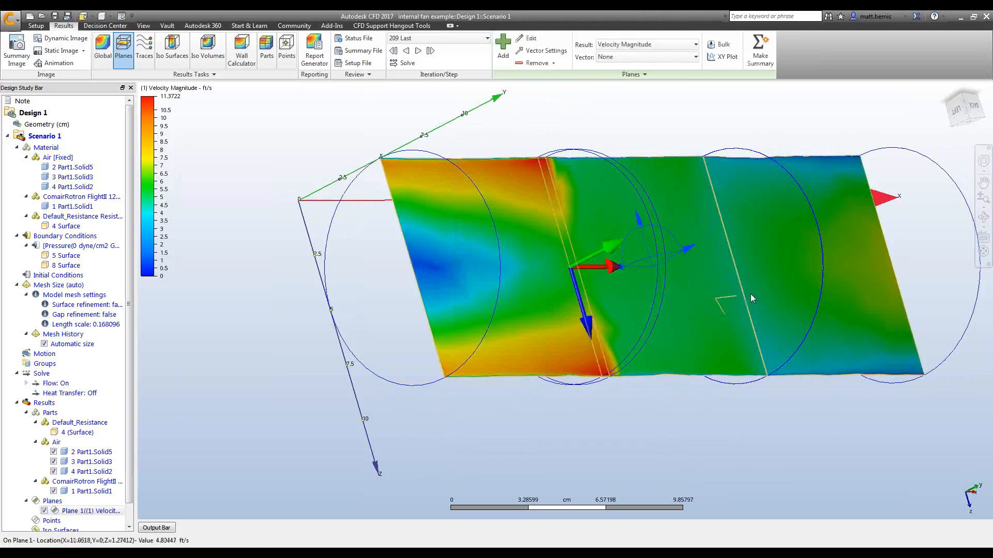
Set the result plane to show Static Pressure in the front view.
middle_click_drag(813, 190, 727, 294, "shift")
scroll(726, 295, "down", 2)
left_click(954, 110)
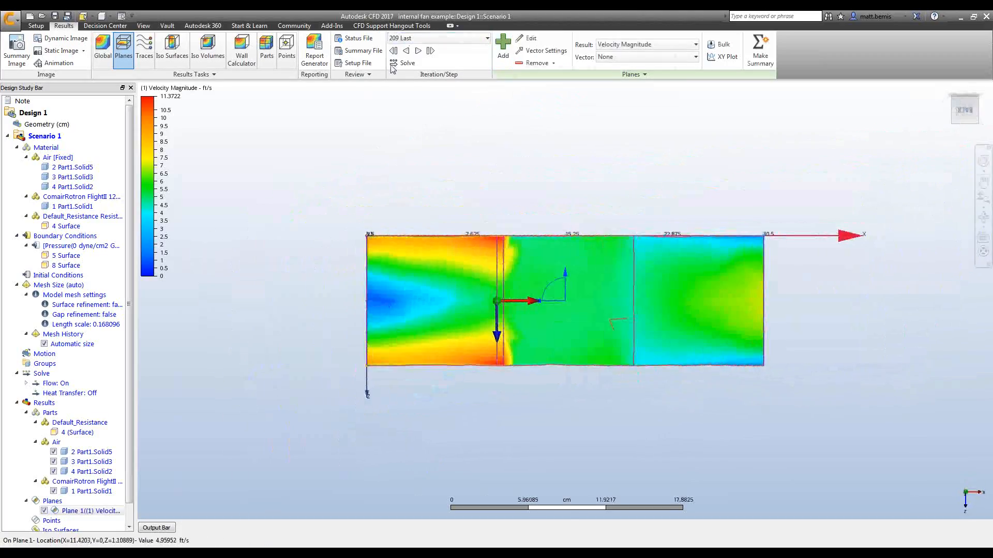
left_click(667, 44)
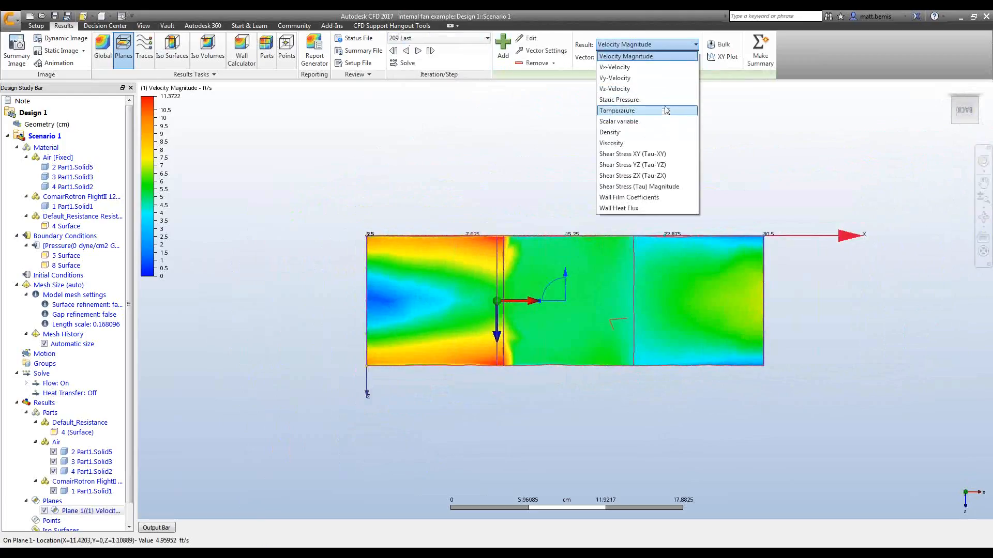
left_click(636, 99)
scroll(591, 284, "up", 2)
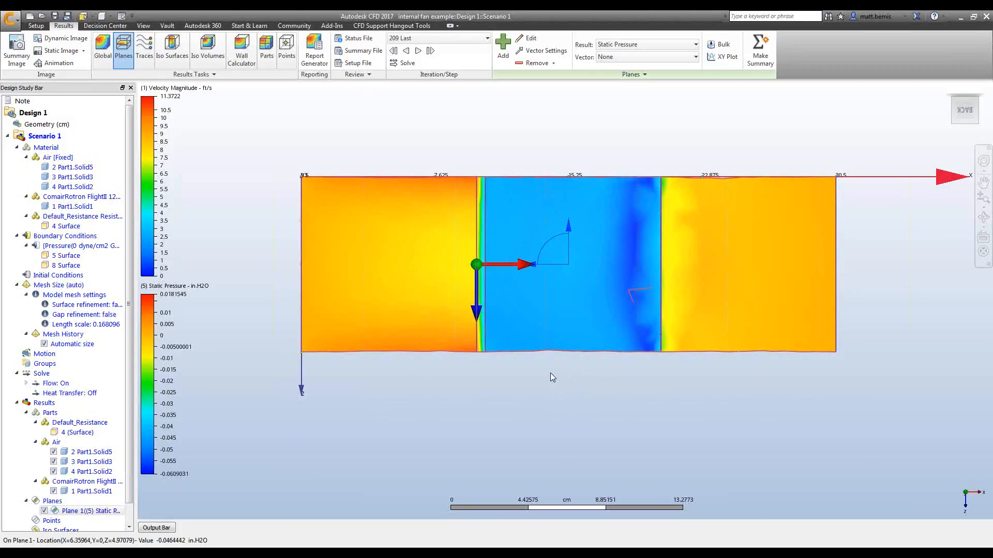
Open the summary file and review the internal fan and distributed resistance data.
left_click(360, 56)
scroll(436, 259, "down", 10)
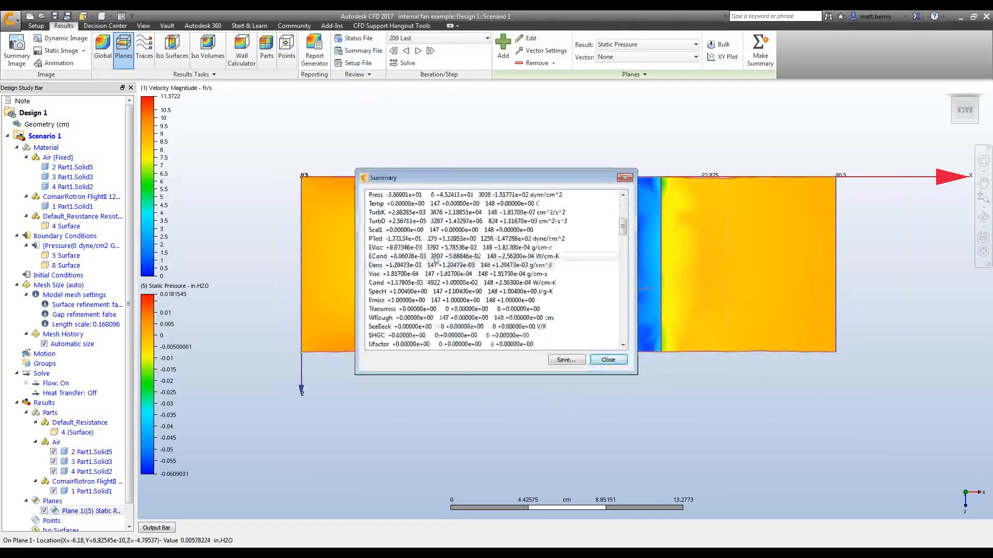
scroll(436, 259, "down", 12)
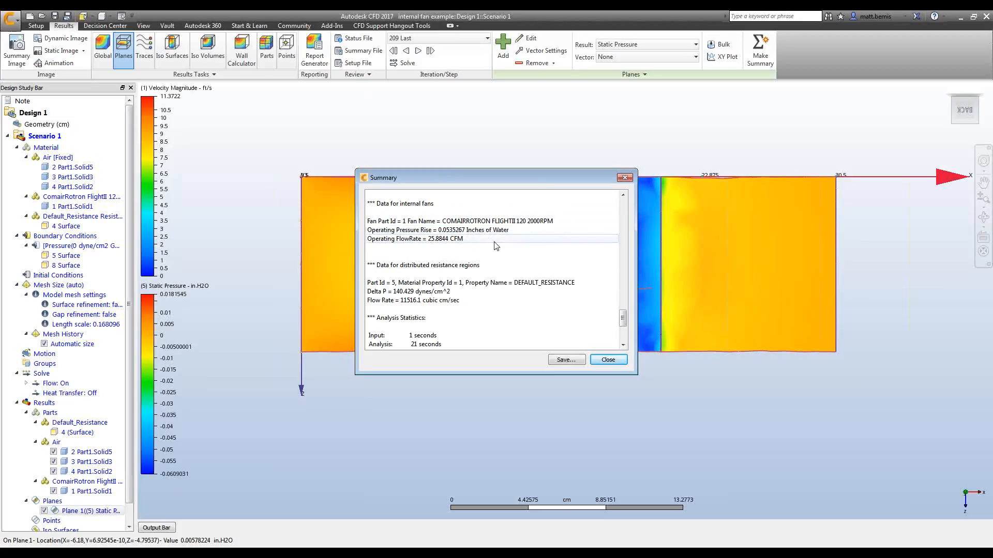
left_click(608, 360)
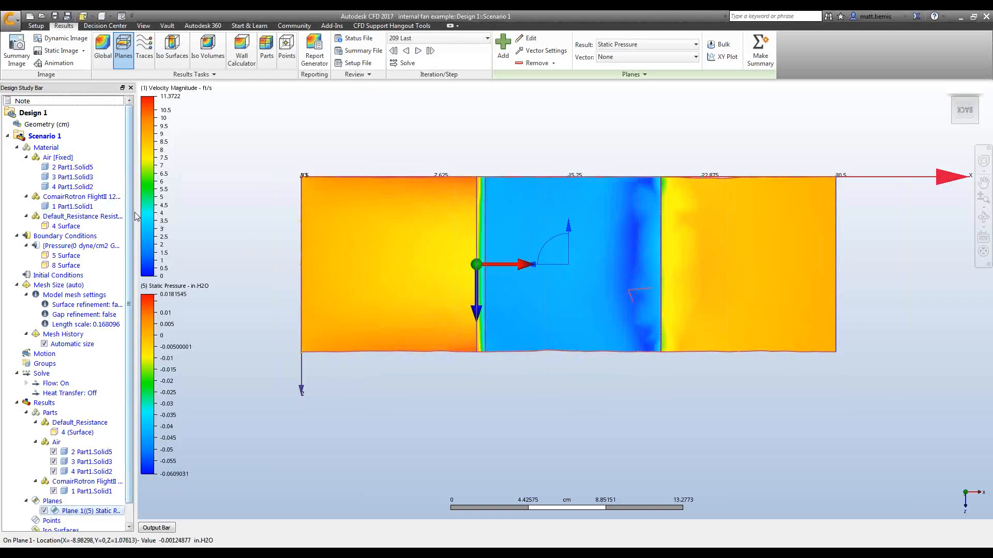
Review the ComairRotron fan material's fan curve in the Material Editor, then close without applying.
left_click_drag(136, 218, 167, 219)
right_click(123, 201)
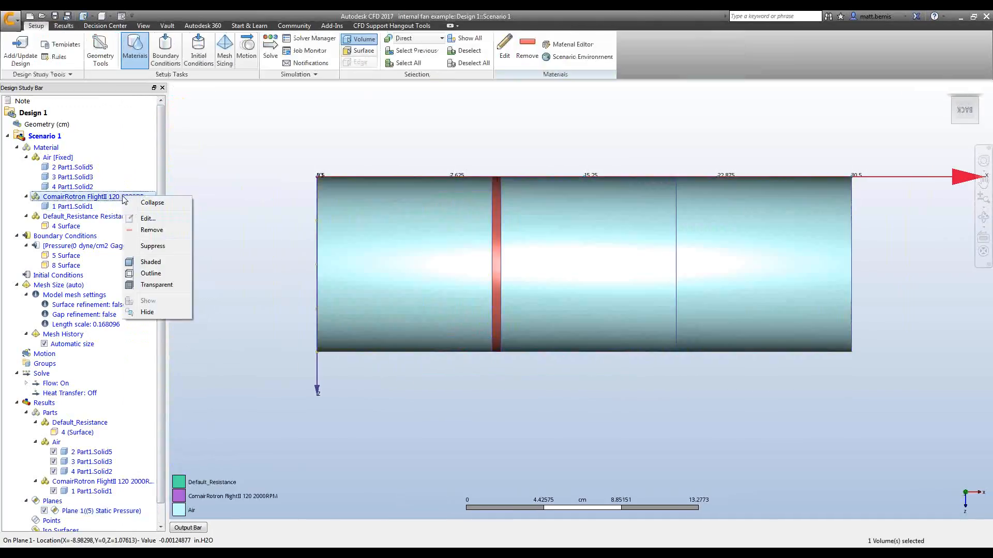
left_click(147, 217)
left_click(286, 278)
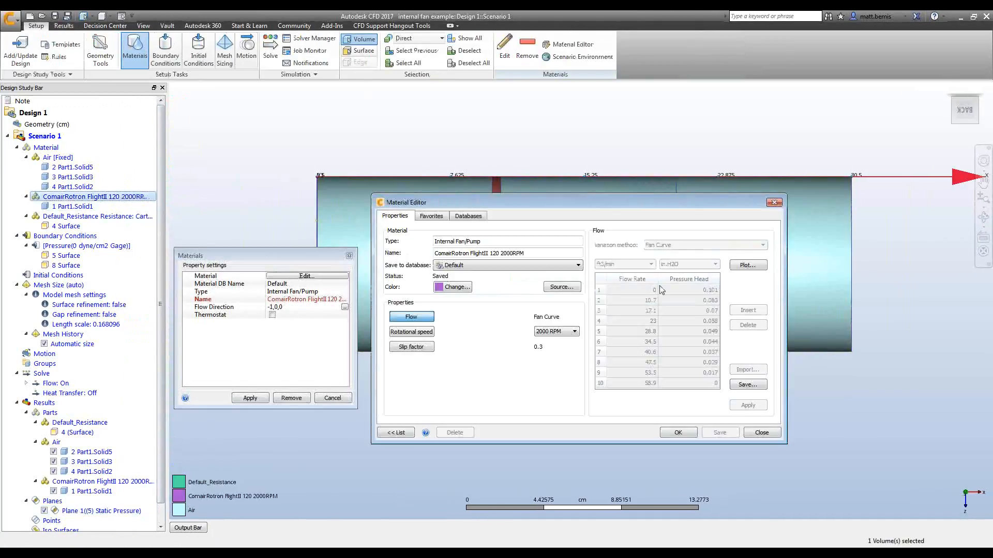
left_click(522, 266)
left_click(524, 293)
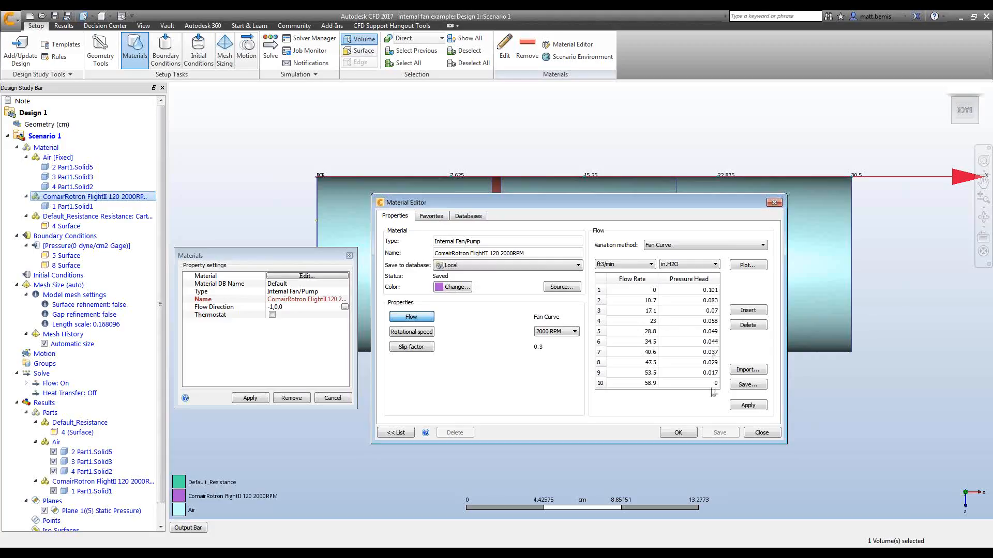
left_click(767, 437)
left_click(333, 399)
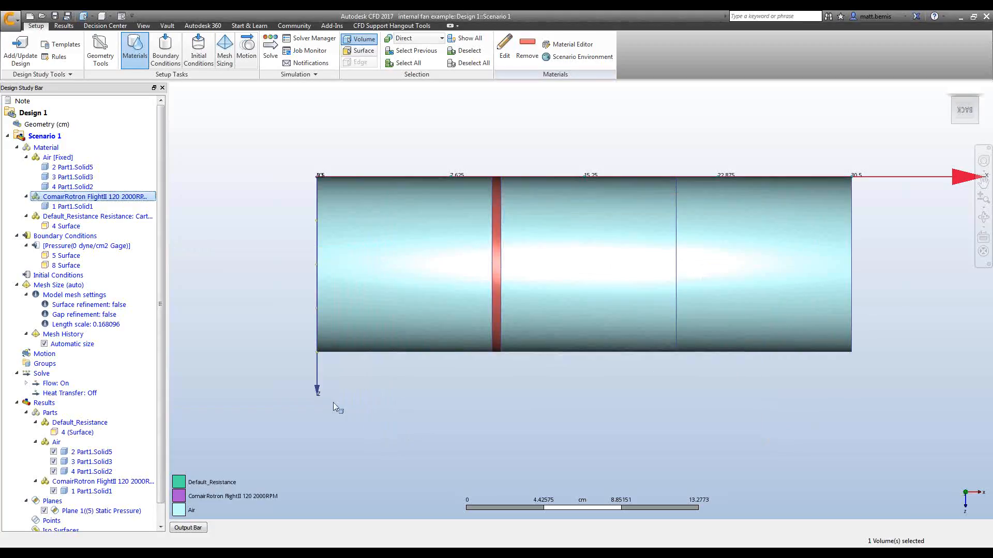
Return to the results in a 3D view and hide the air parts to isolate the fan.
left_click(64, 26)
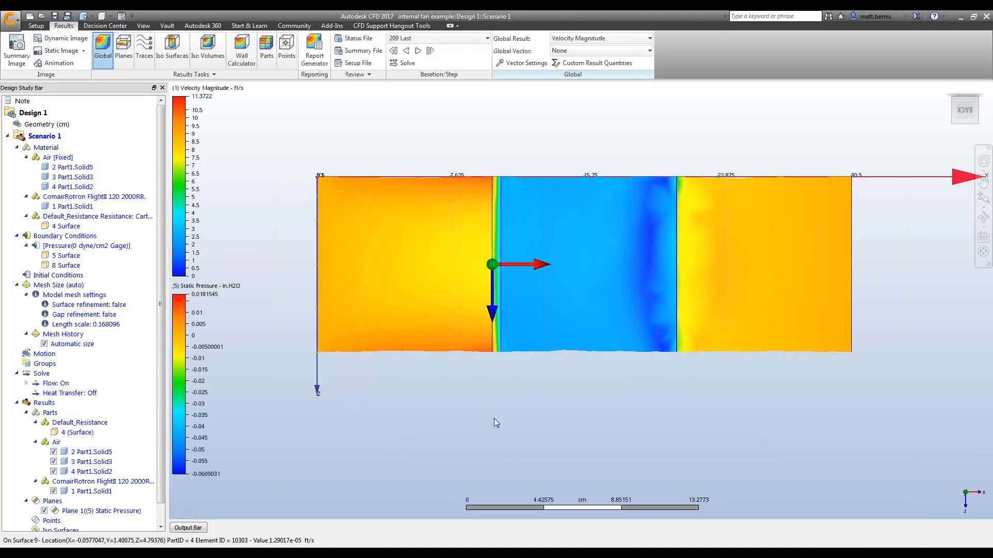
left_click(106, 16)
left_click(124, 33)
key("F6")
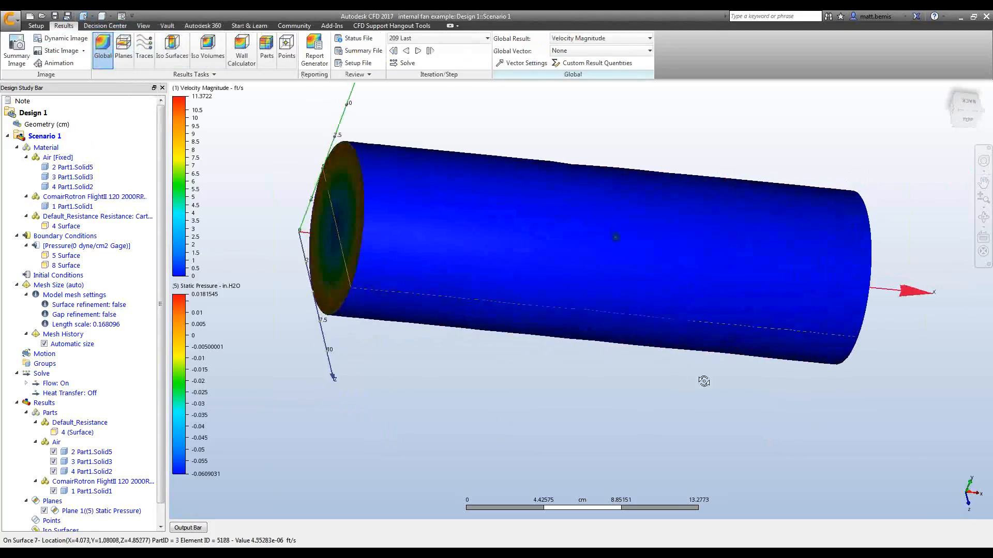
middle_click(789, 225, "ctrl")
middle_click(680, 247, "ctrl")
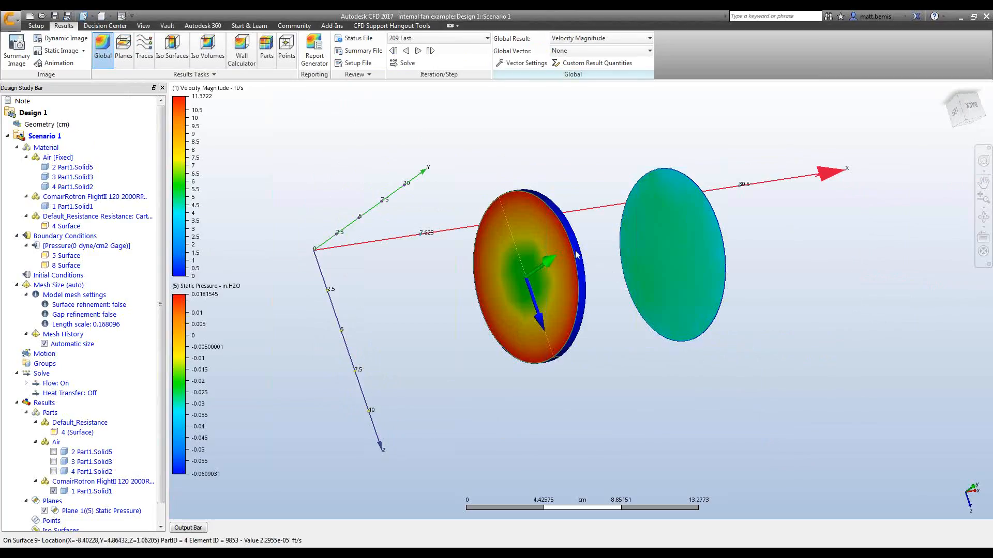
Display the mesh on the fan surface and inspect it closely.
right_click(529, 224)
left_click(590, 314)
scroll(565, 310, "up", 2)
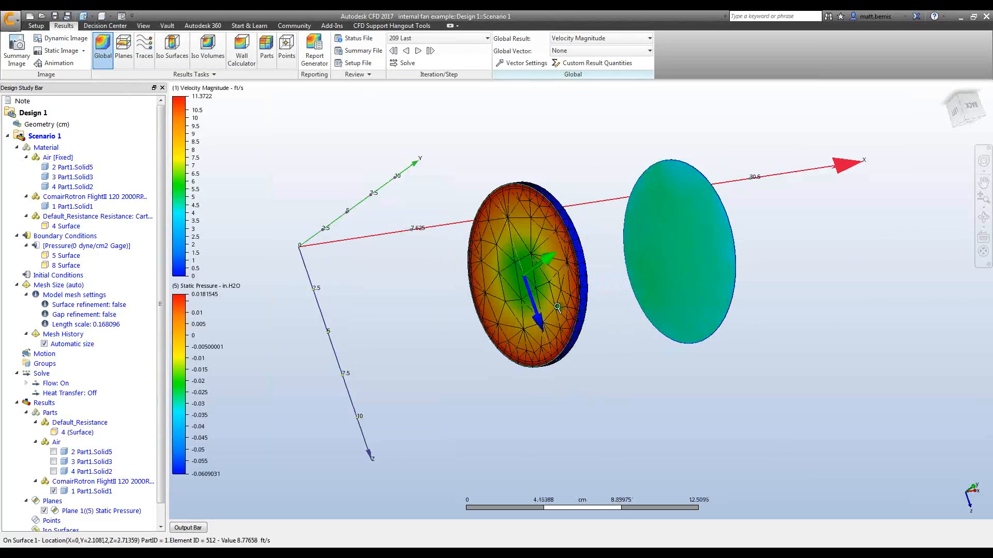
middle_click_drag(564, 308, 583, 292, "shift")
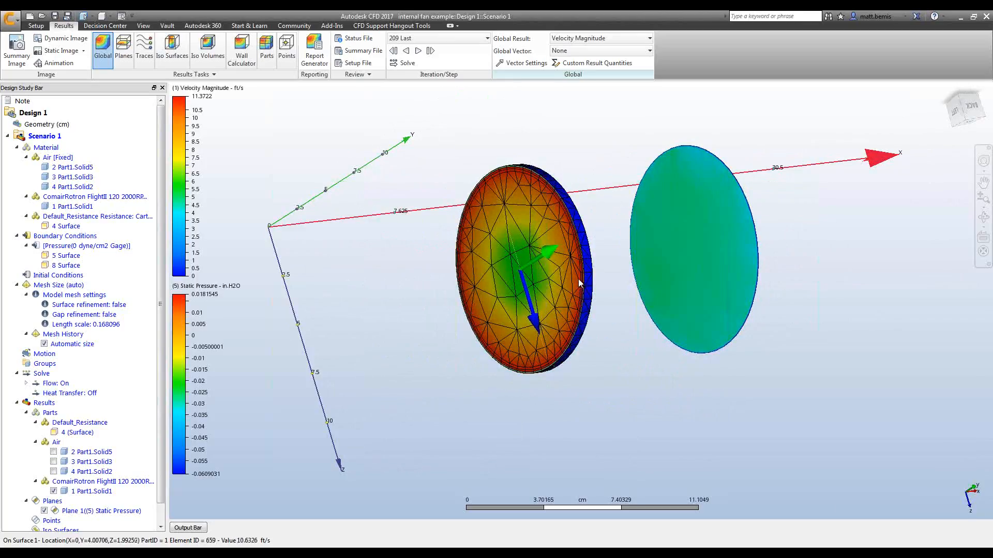
middle_click(617, 302, "ctrl")
middle_click(616, 302, "ctrl")
Show all parts of the model again.
right_click(889, 237)
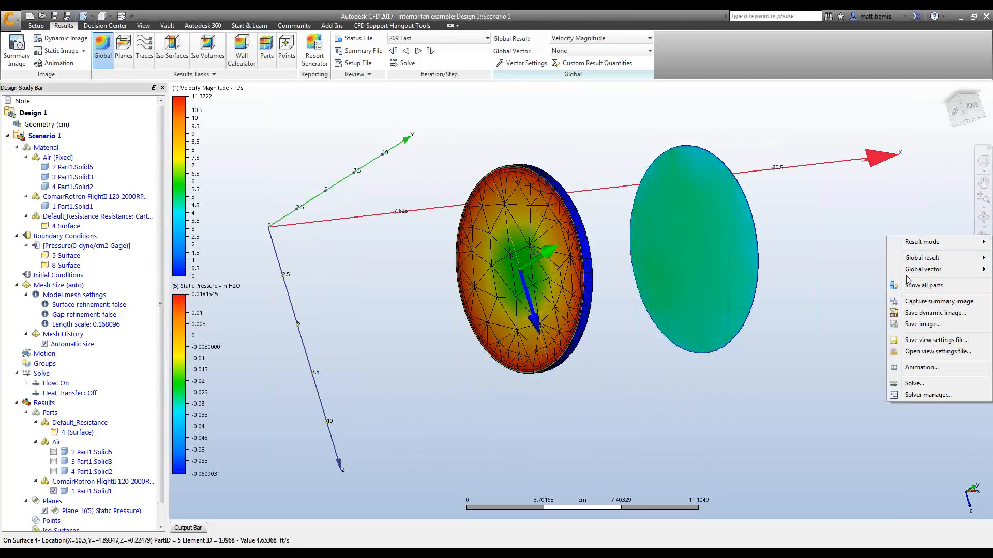
left_click(931, 295)
scroll(439, 197, "down", 3)
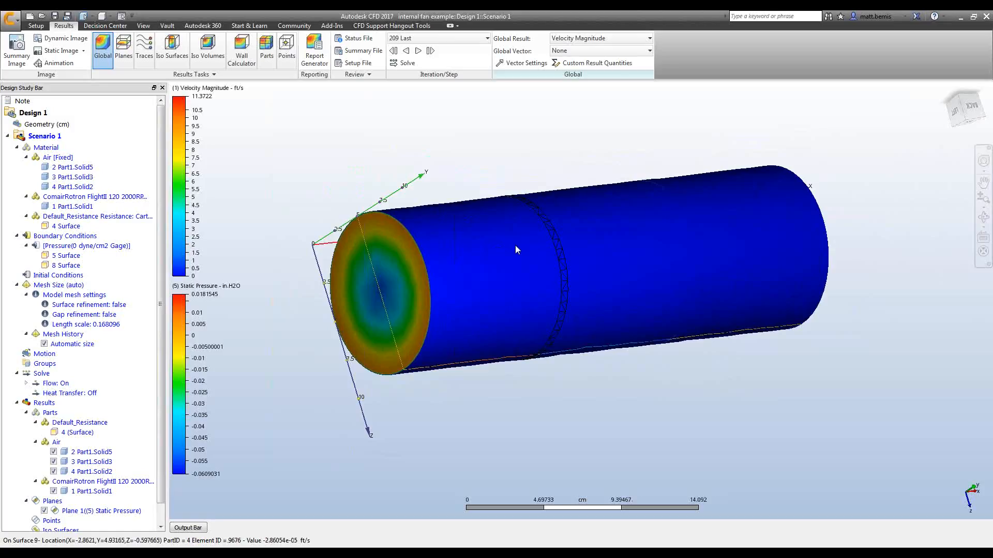
Inspect the fan region inside the full duct from different angles.
middle_click_drag(643, 385, 614, 381, "shift")
middle_click(491, 313, "ctrl")
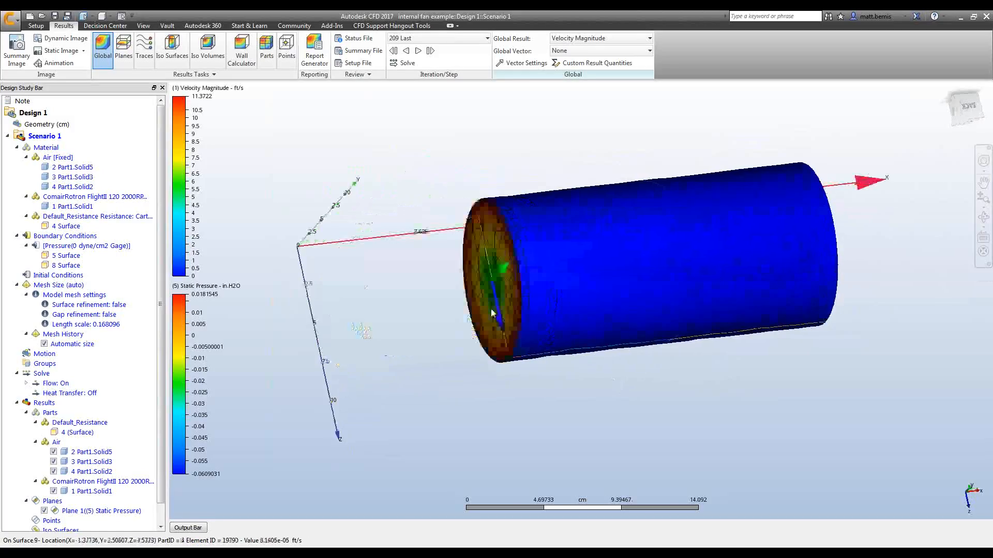
scroll(577, 299, "up", 3)
middle_click_drag(575, 298, 516, 323, "shift")
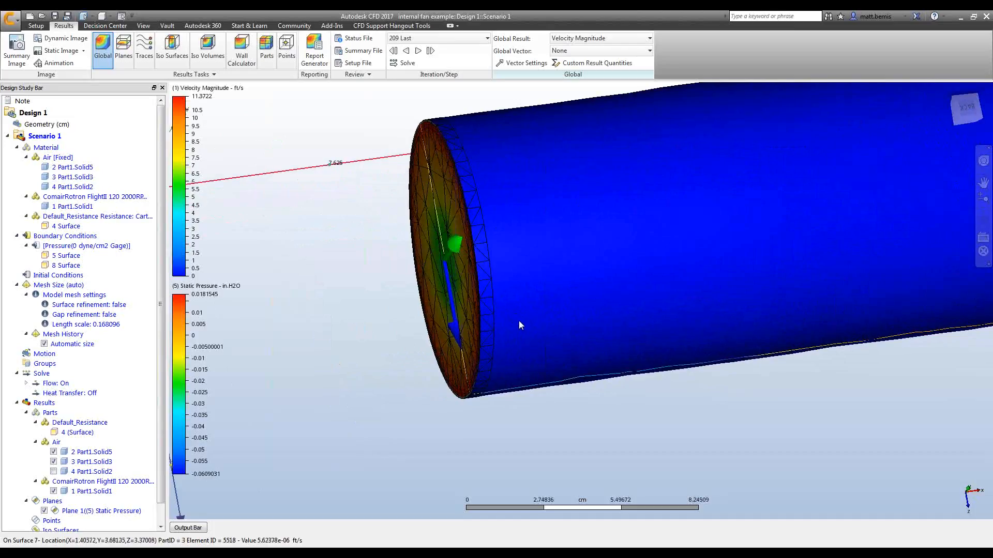
key("ctrl+z")
scroll(549, 352, "down", 2)
middle_click_drag(549, 350, 571, 336, "shift")
scroll(551, 358, "down", 1)
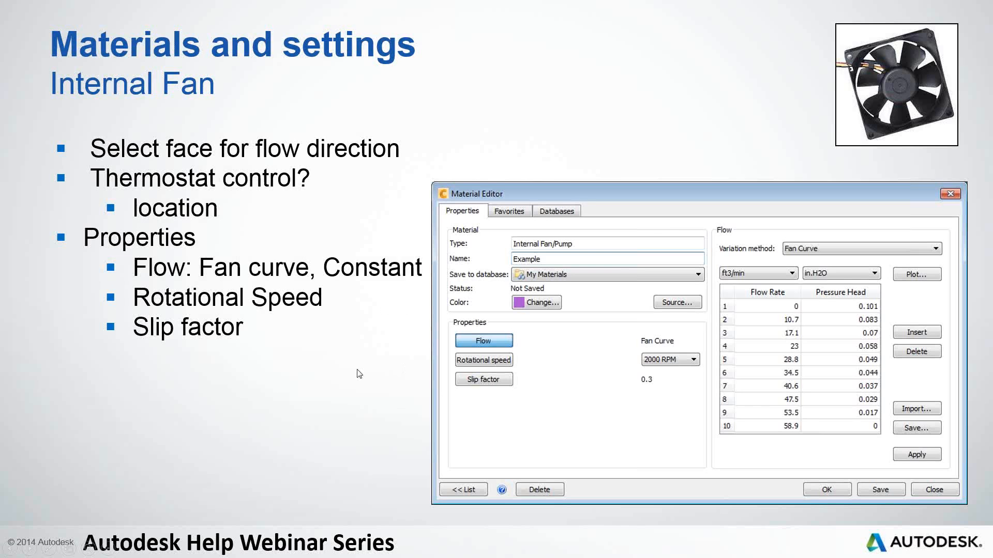
key("Right")
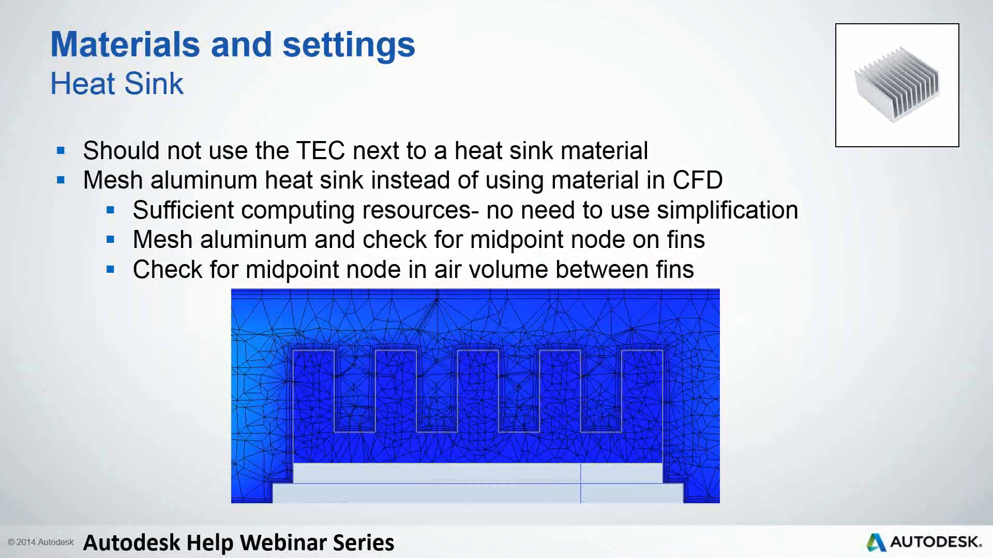
key("Right")
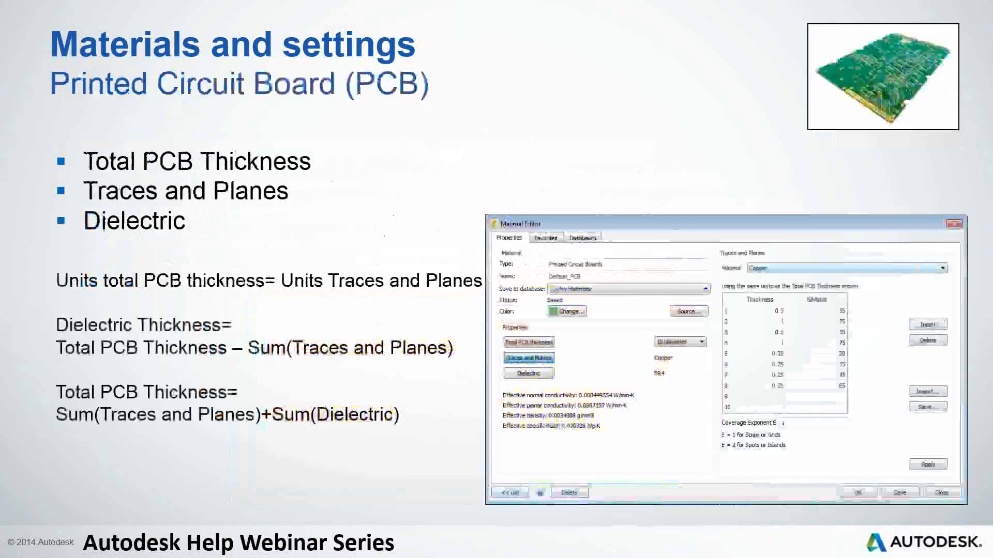
key("Left")
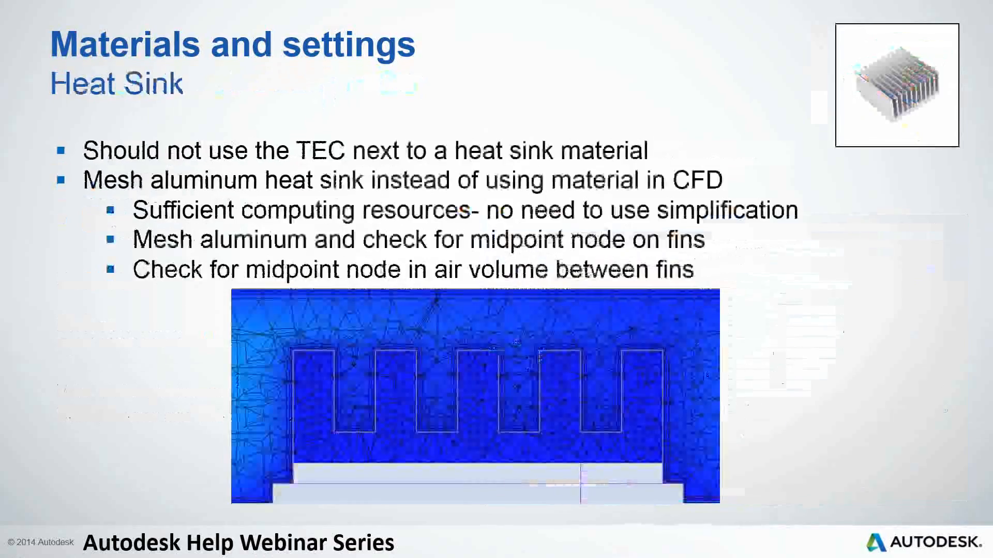
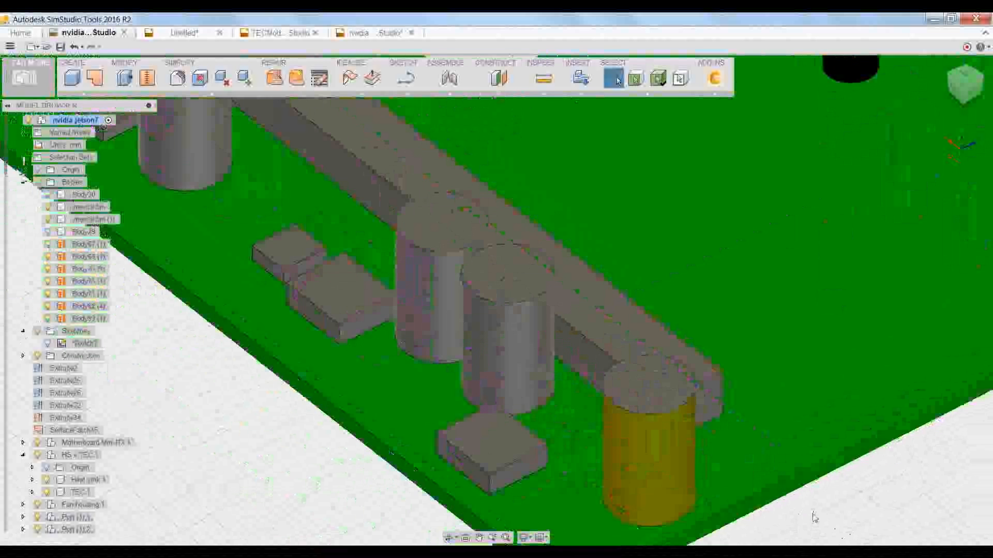
Switch to Autodesk CFD to show the heat sink enclosure model with its material editor.
scroll(814, 519, "down", 3)
scroll(813, 519, "down", 5)
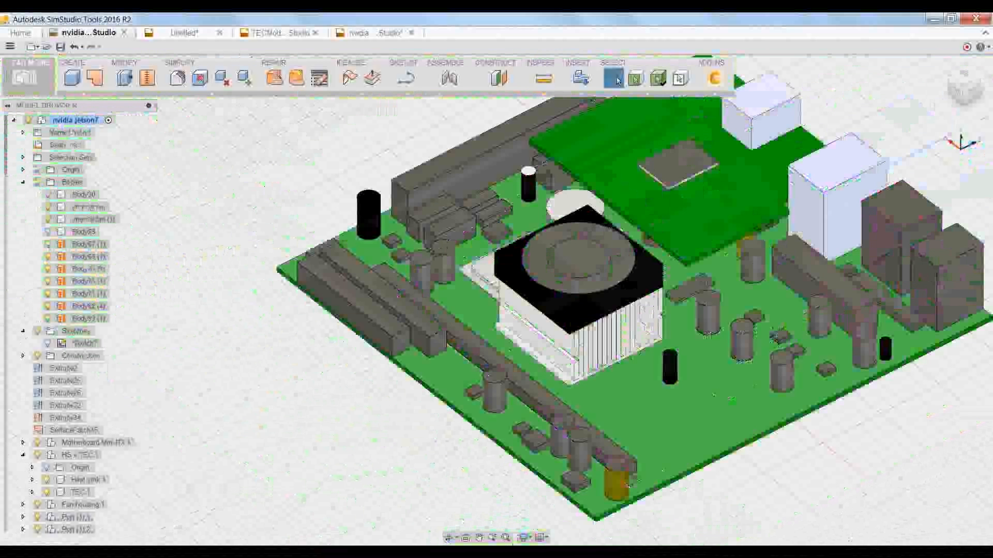
middle_click_drag(632, 480, 608, 480)
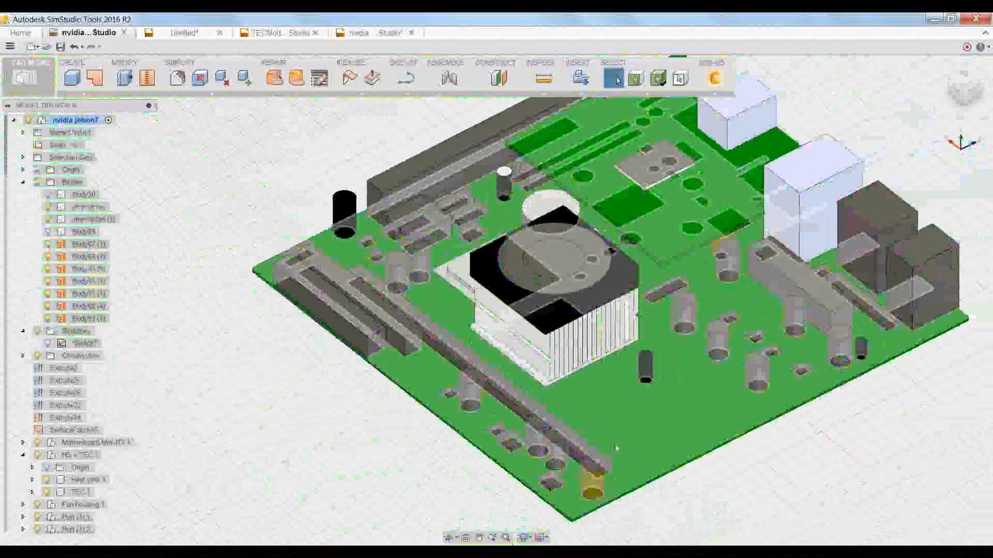
left_click(634, 552)
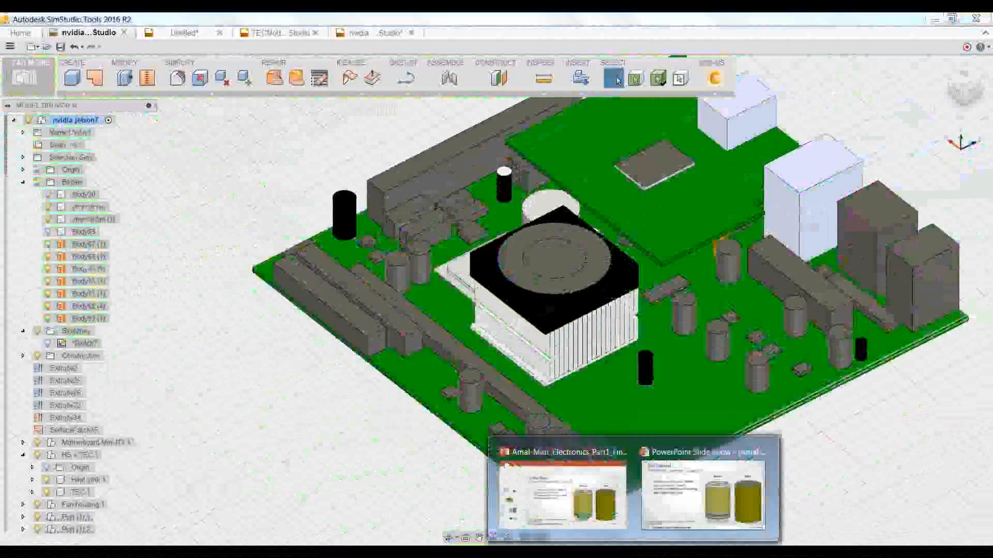
left_click(661, 500)
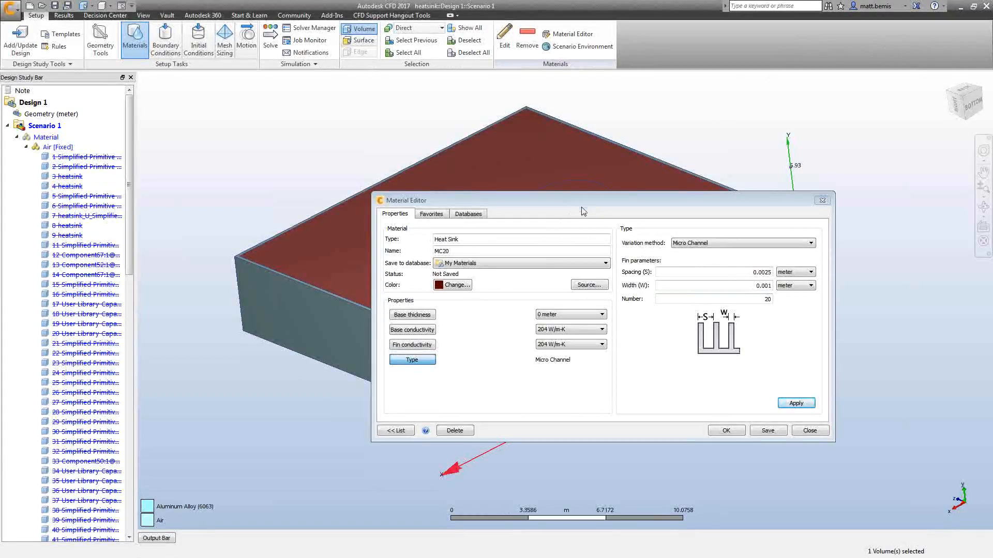
Review the heat sink material's base thickness, base conductivity and type settings, then close the material editor.
left_click_drag(583, 207, 558, 195)
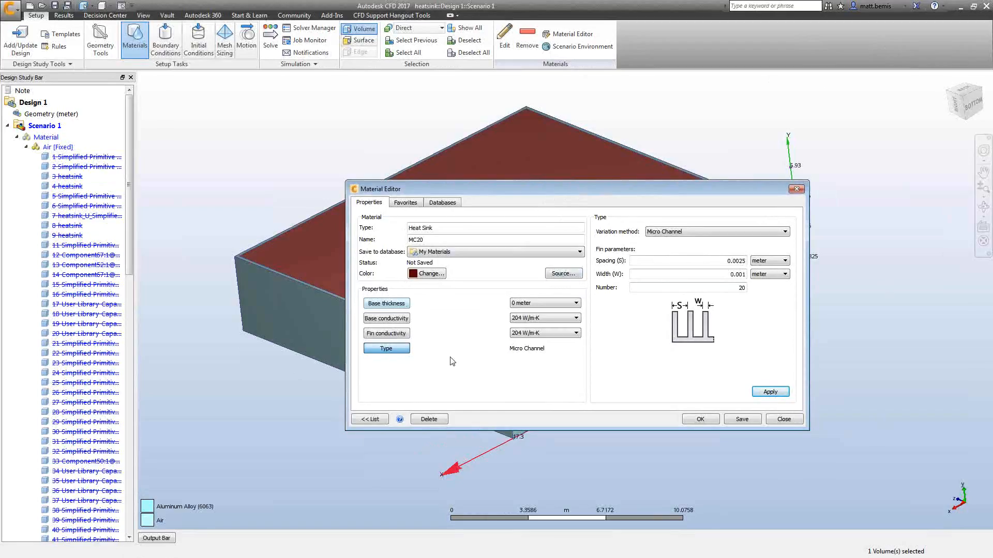
left_click(397, 309)
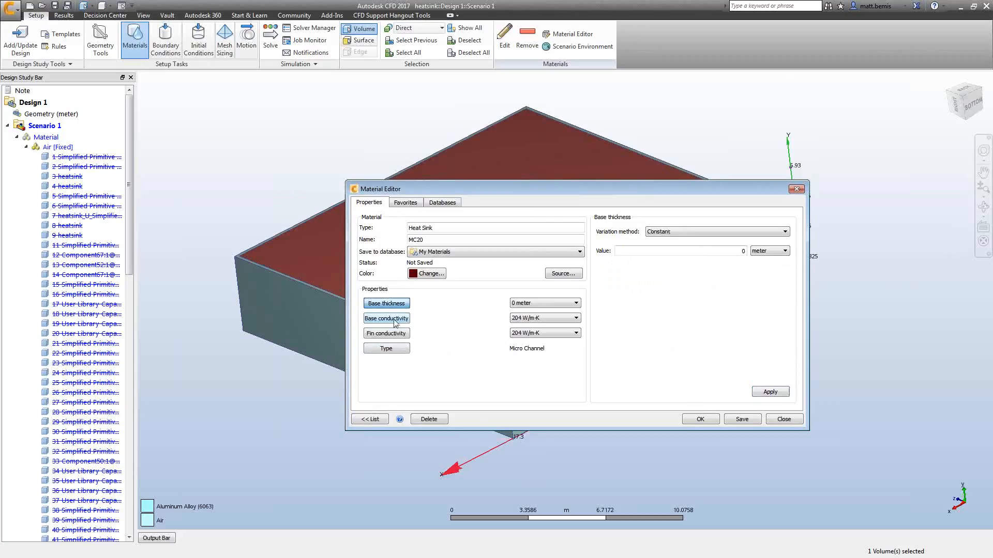
left_click(395, 321)
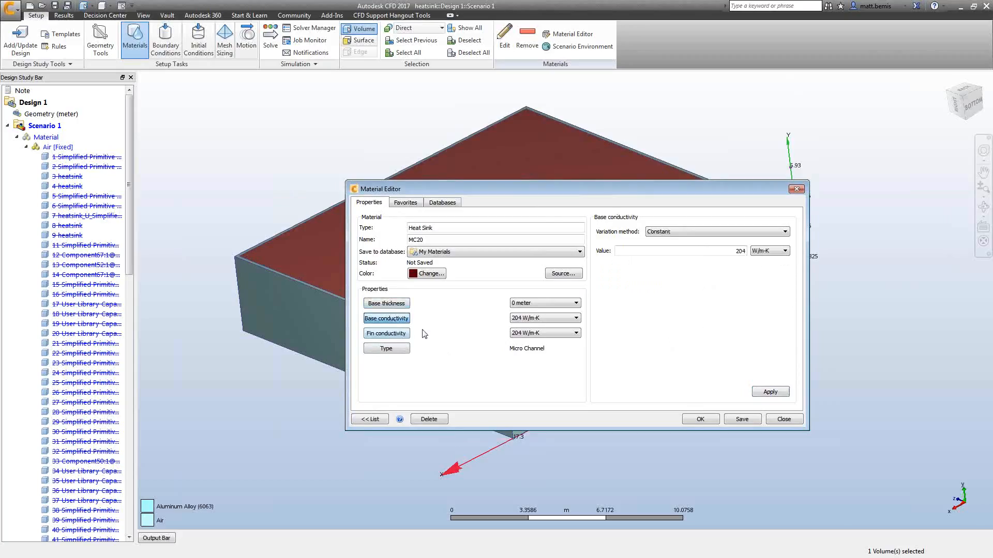
left_click(397, 350)
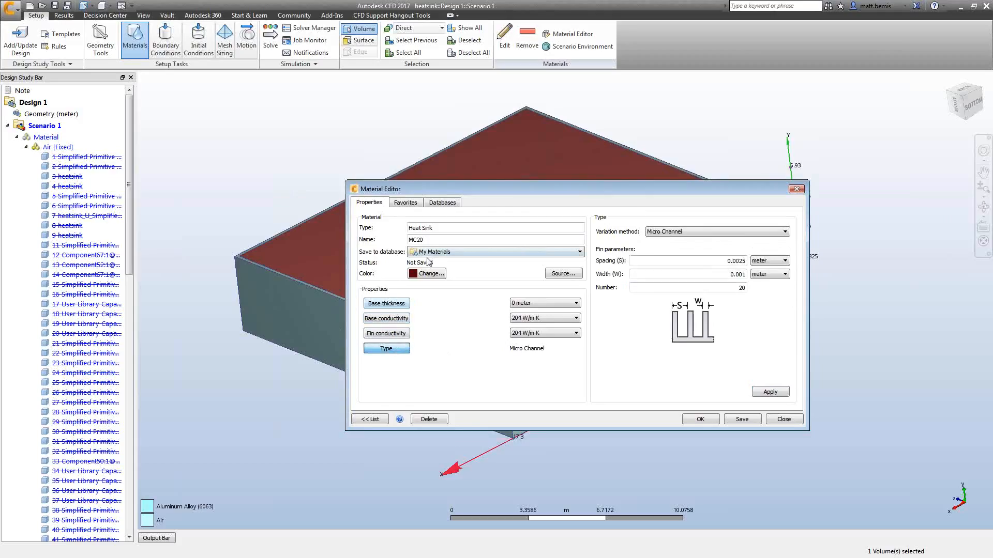
left_click(783, 419)
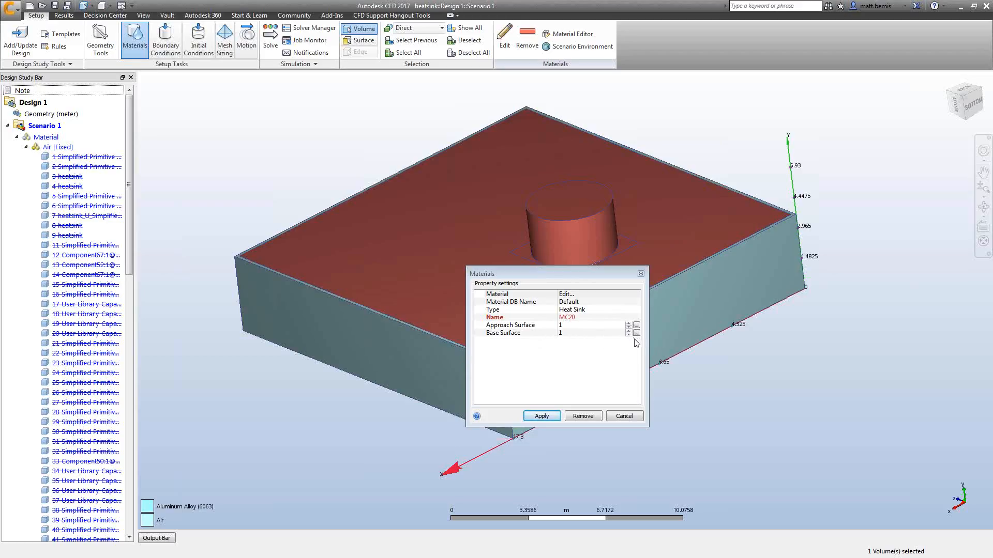
Reopen the heat sink material for editing, rename it MC202 and set its database to My Materials.
left_click(589, 294)
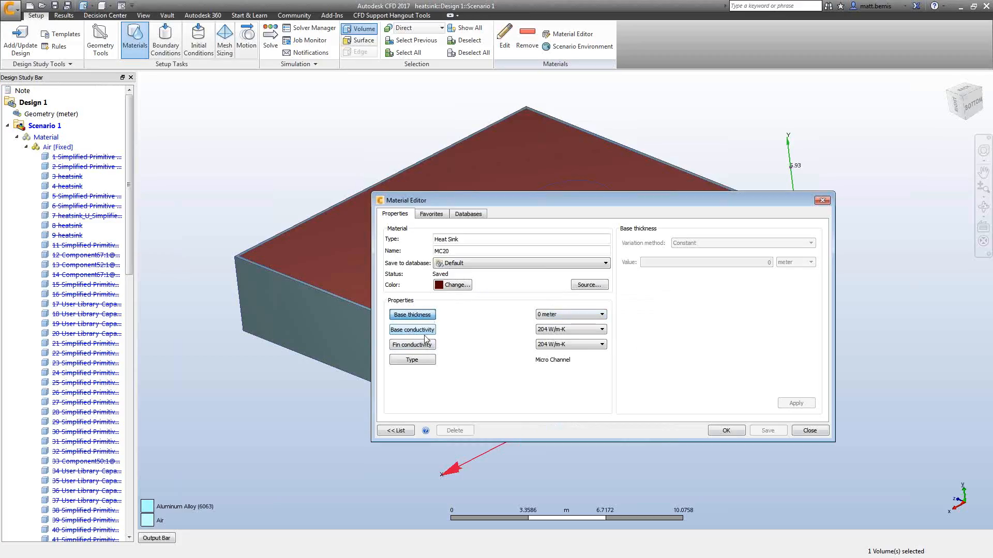
left_click(418, 361)
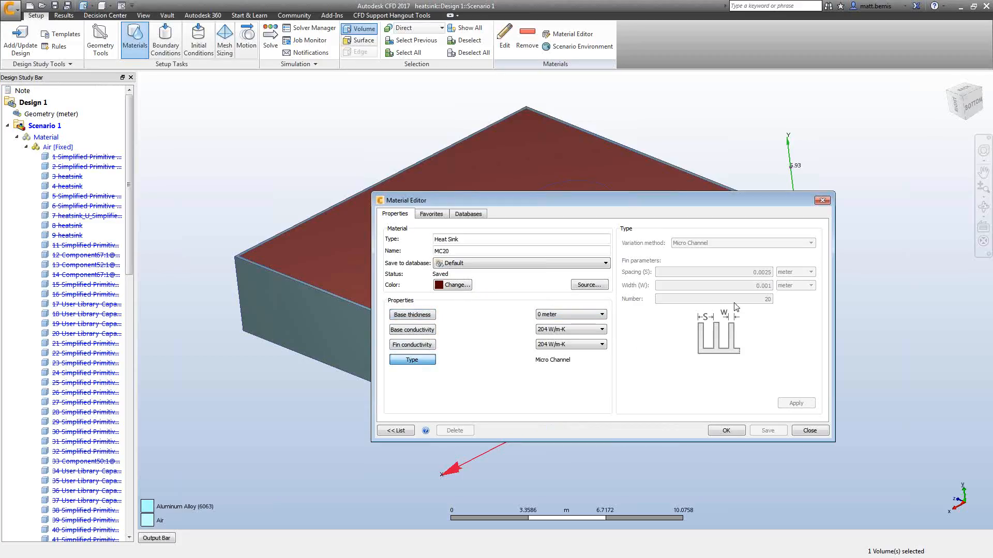
left_click(509, 250)
type("2")
left_click(485, 264)
left_click(481, 281)
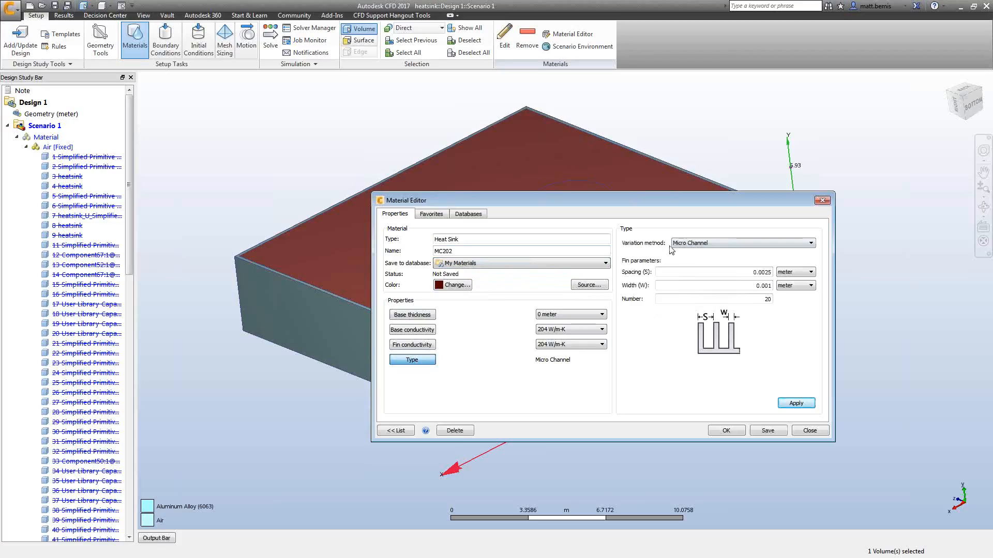
Cycle through each heat sink variation method option, ending back on Micro Channel.
left_click(728, 244)
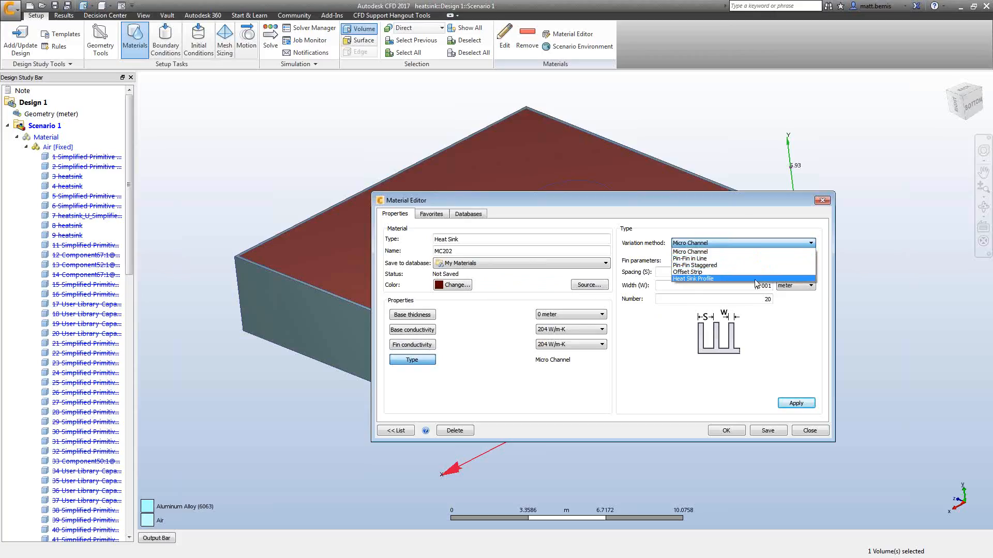
left_click(748, 247)
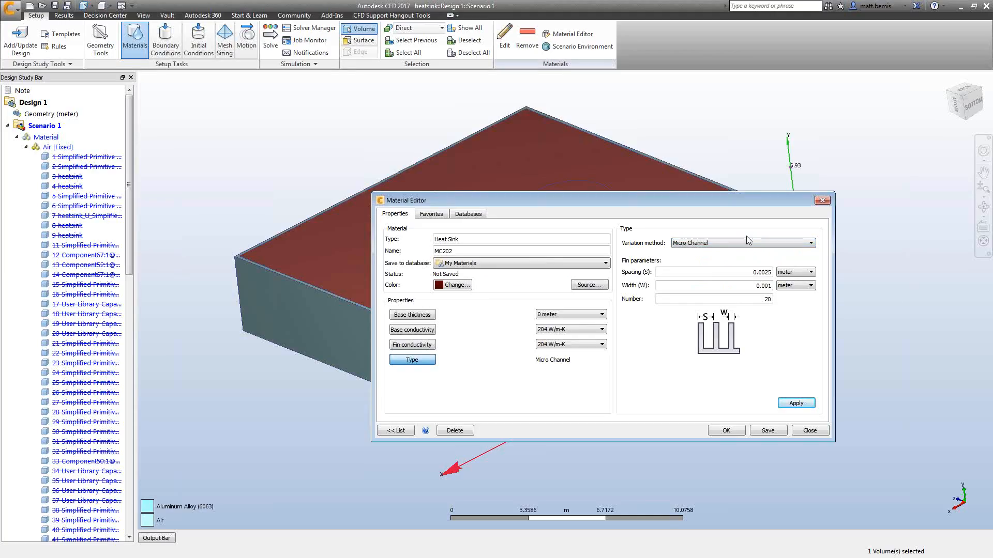
left_click(744, 242)
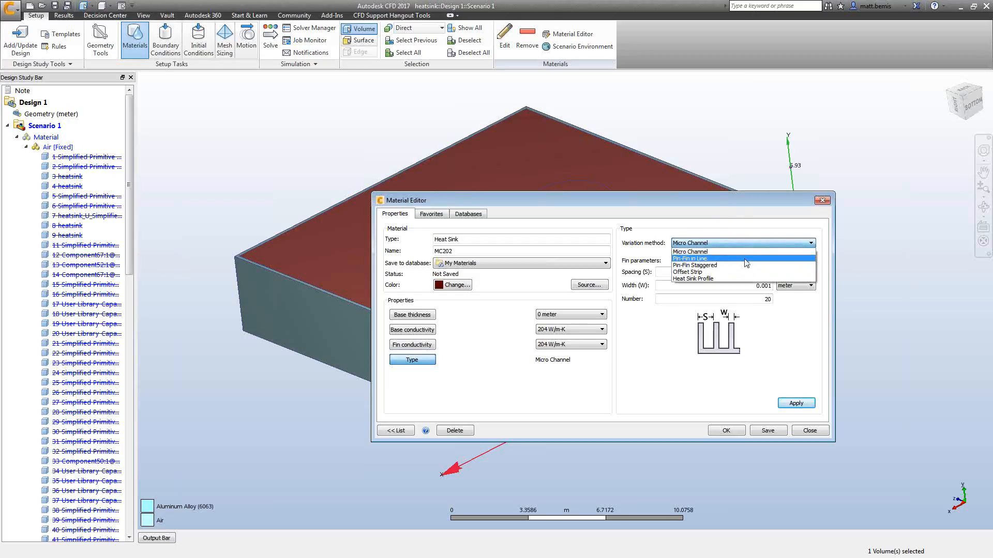
left_click(747, 259)
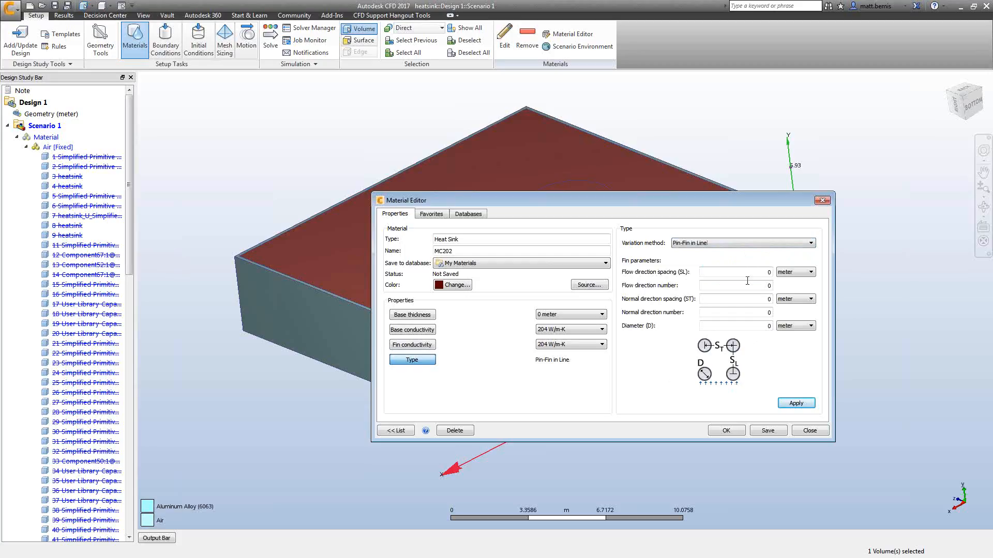
left_click(744, 247)
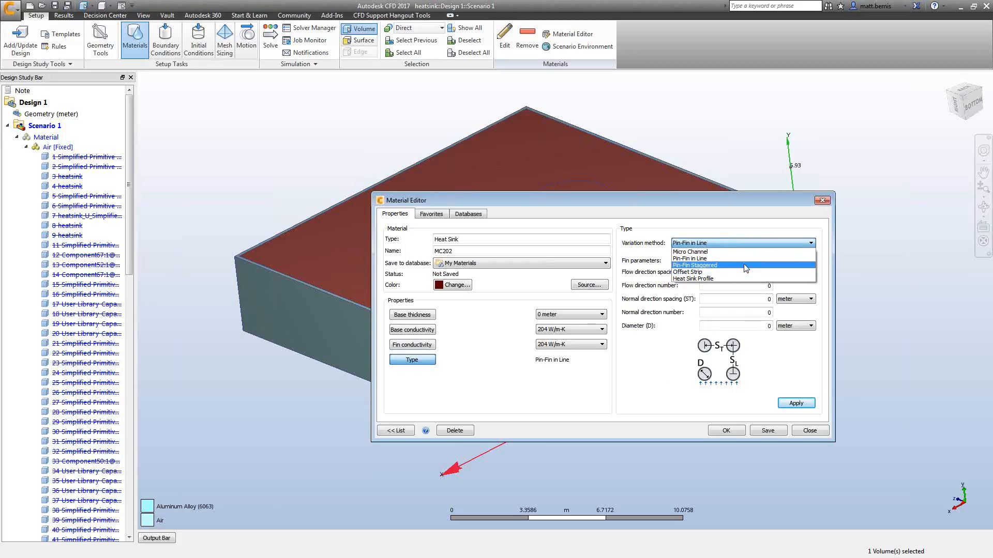
left_click(741, 265)
left_click(731, 245)
left_click(733, 273)
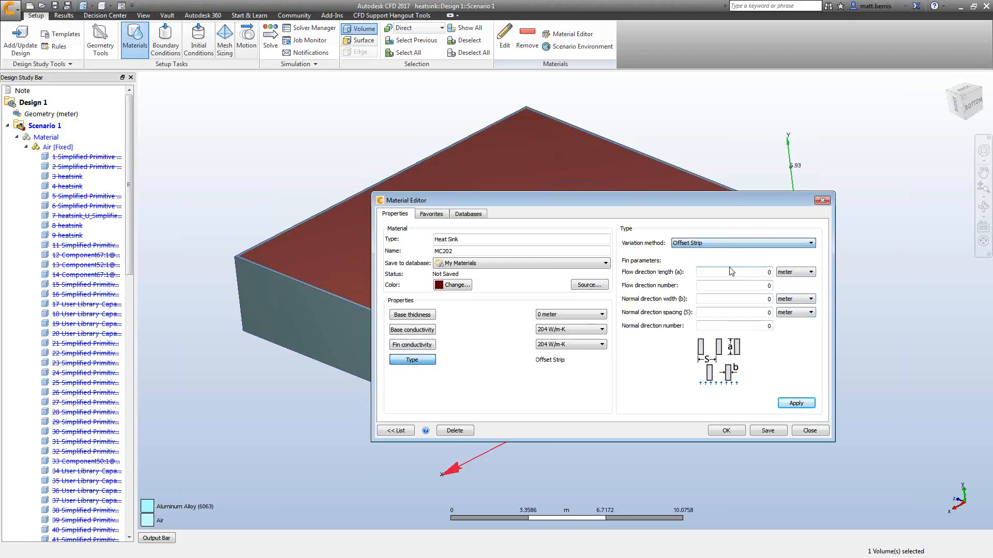
left_click(712, 245)
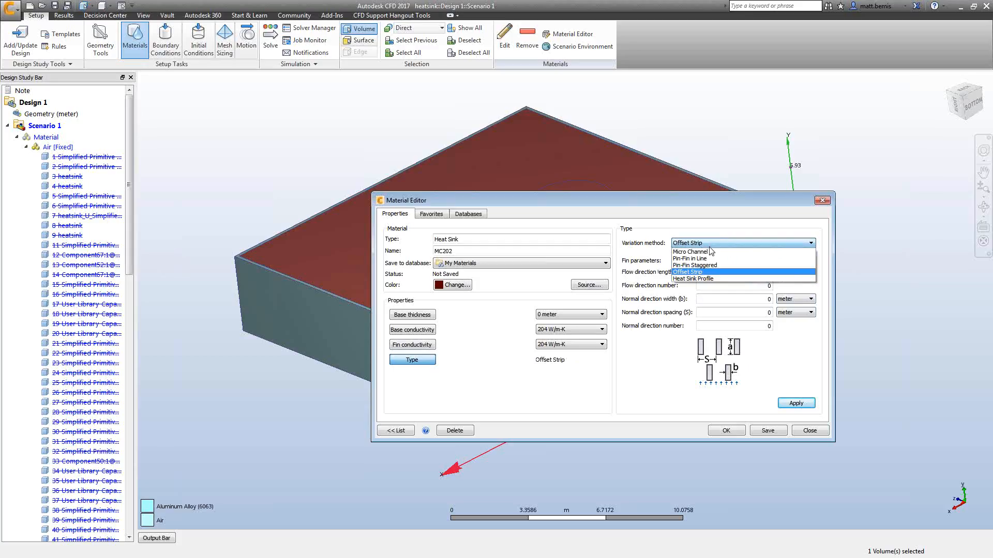
left_click(727, 279)
left_click(724, 243)
left_click(693, 250)
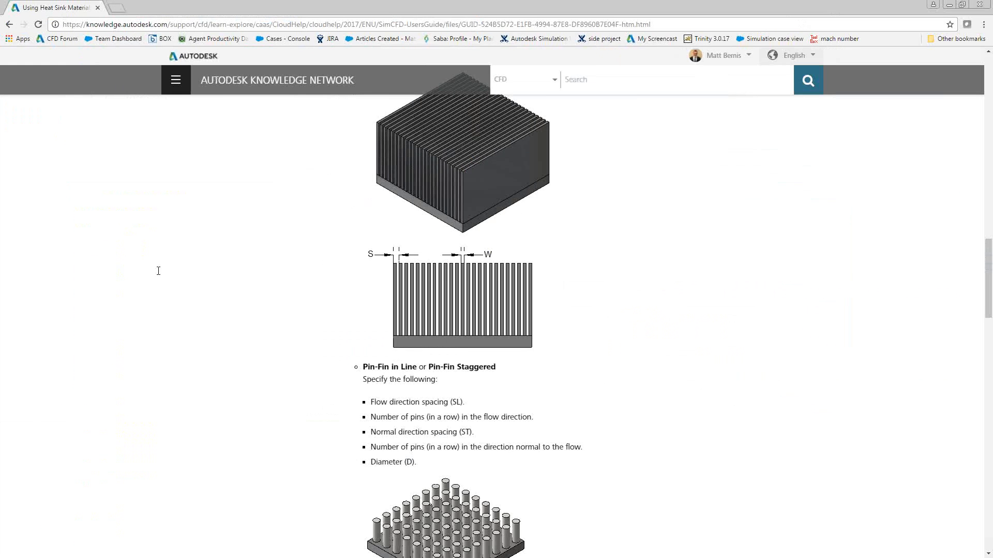
Read the Using Heat Sink Materials help article describing each variation method type.
scroll(167, 278, "up", 15)
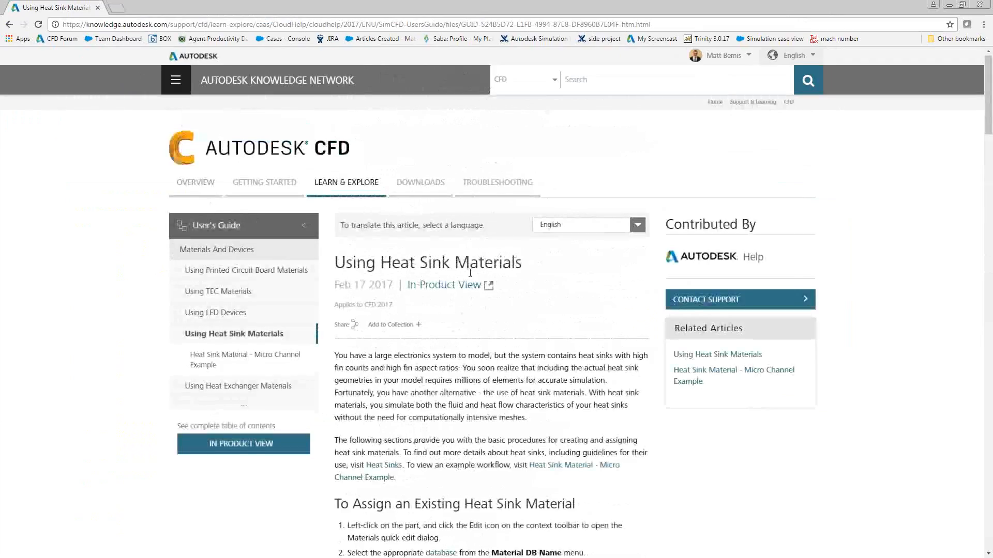
scroll(488, 278, "down", 15)
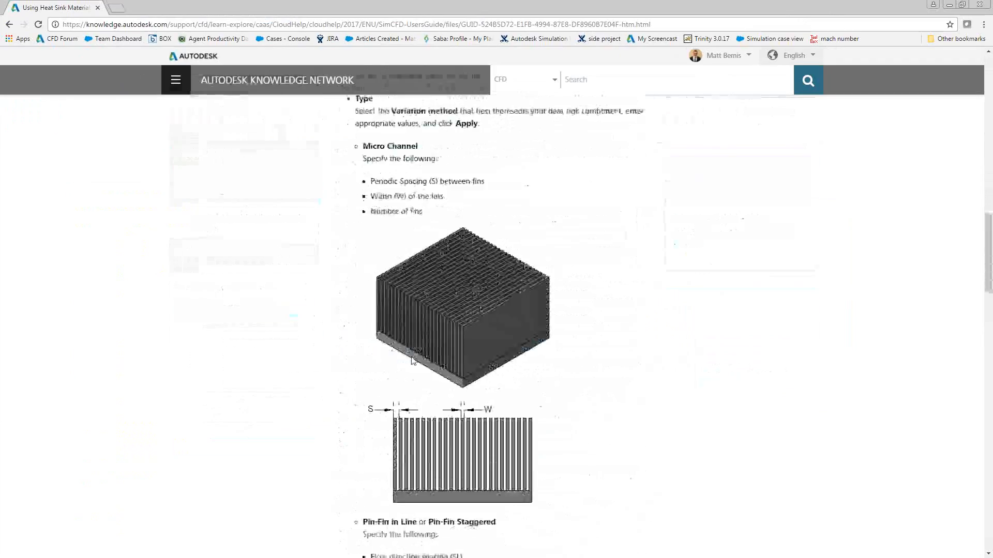
scroll(402, 385, "down", 2)
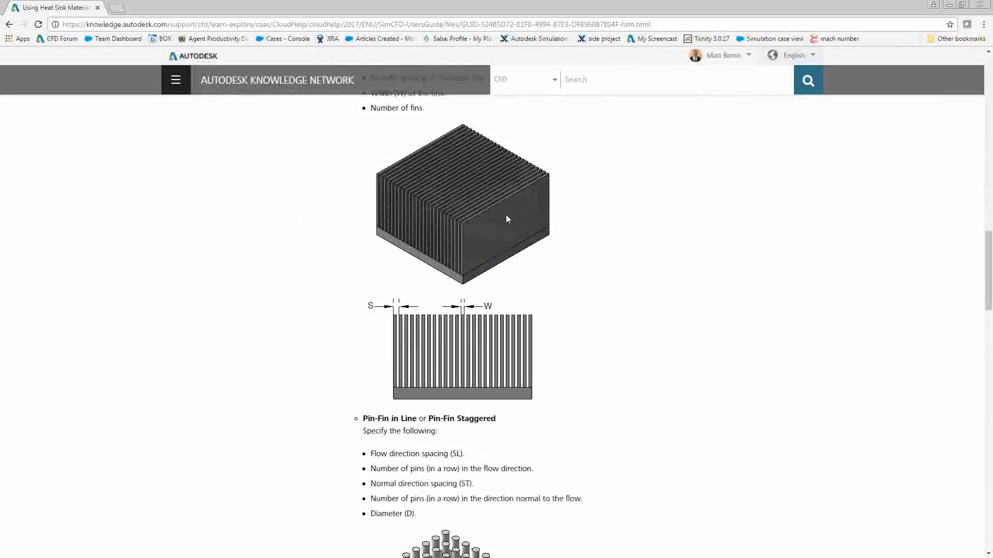
scroll(424, 243, "up", 4)
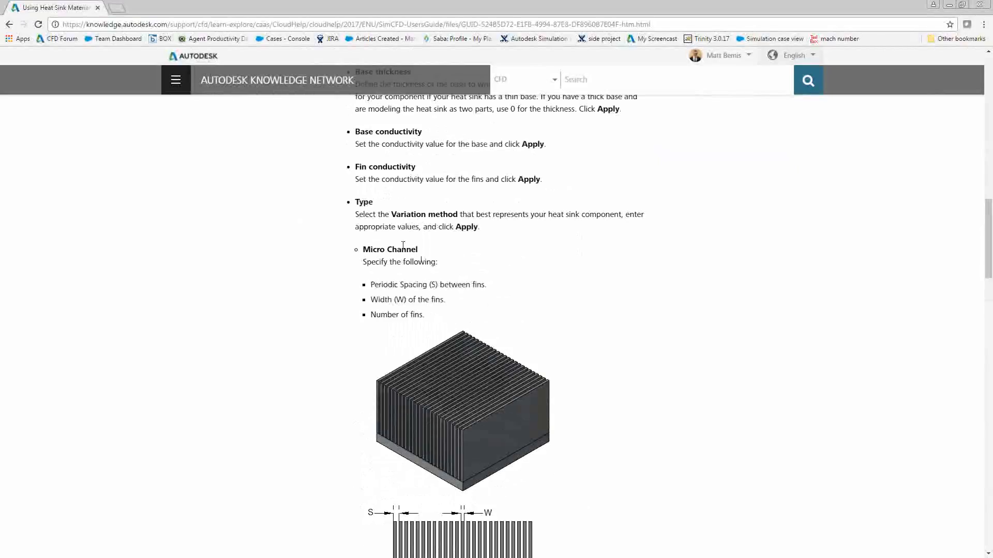
scroll(398, 267, "down", 5)
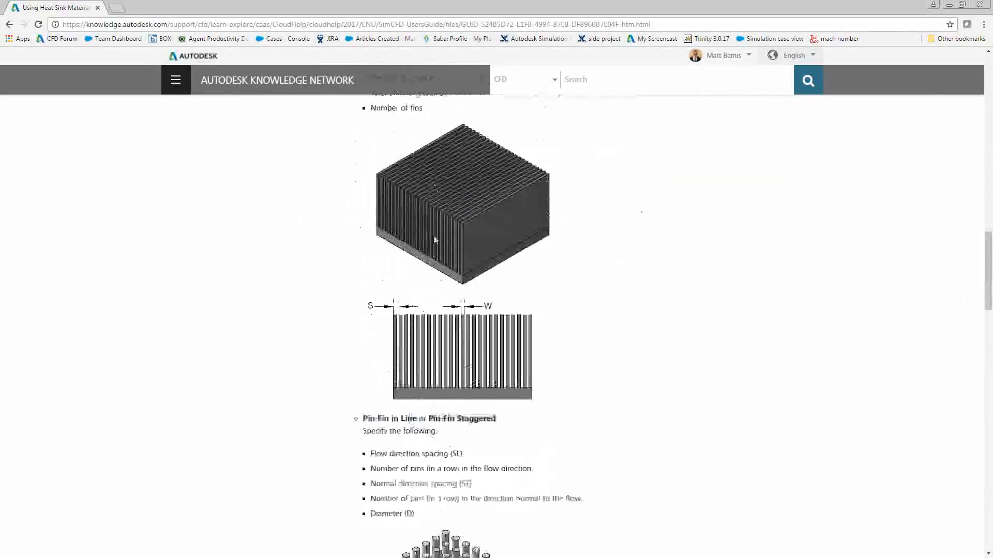
scroll(378, 429, "down", 5)
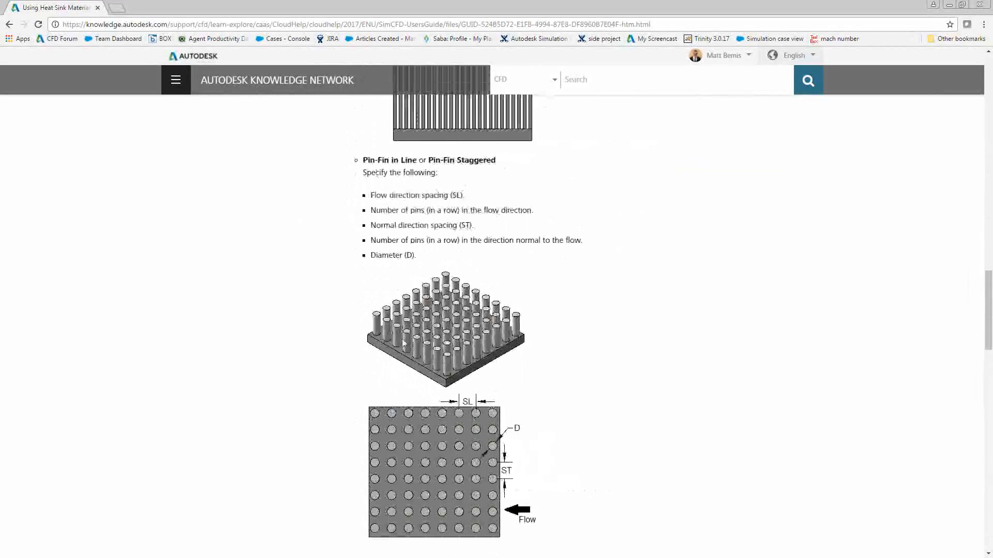
scroll(393, 368, "down", 4)
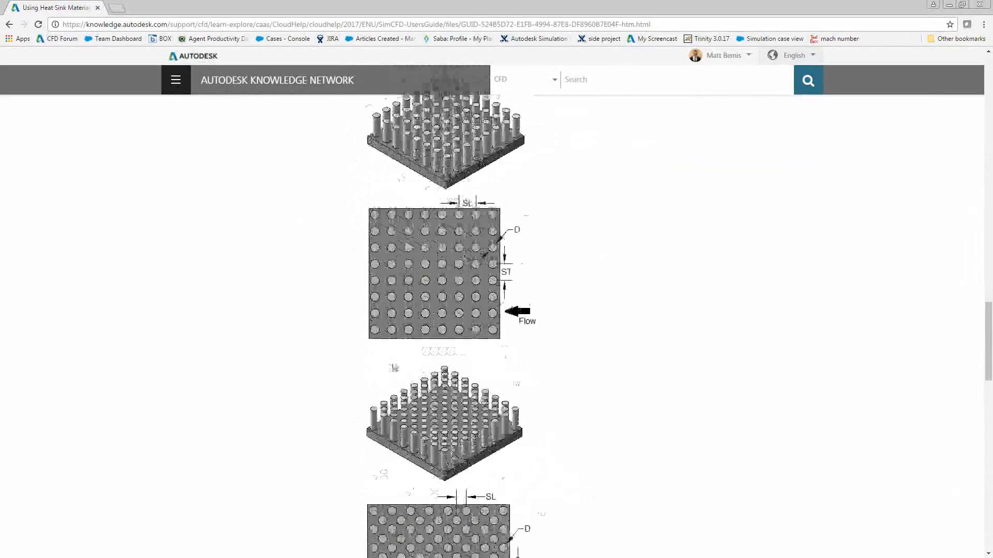
scroll(392, 361, "down", 12)
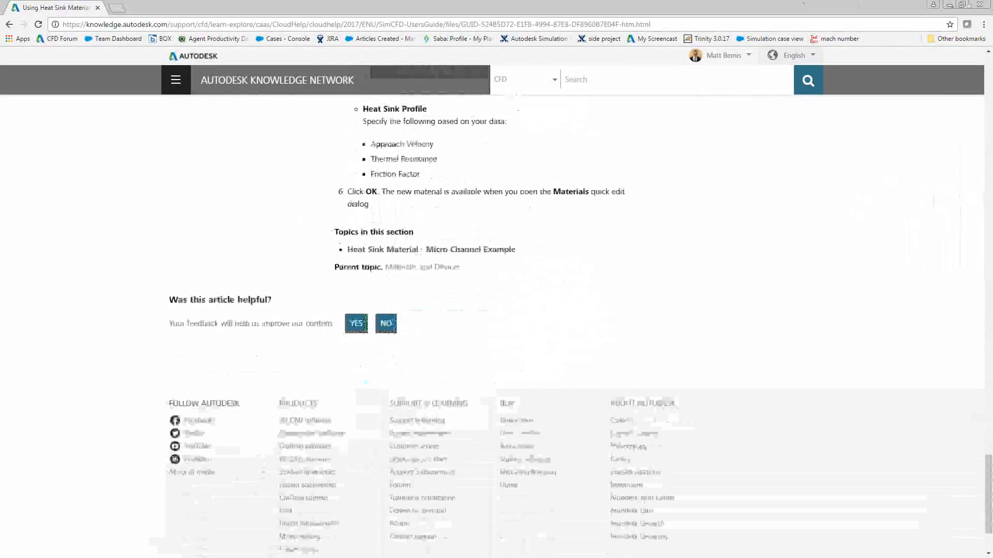
Close the material editor and the materials dialog without saving, then deselect all volumes.
left_click(979, 4)
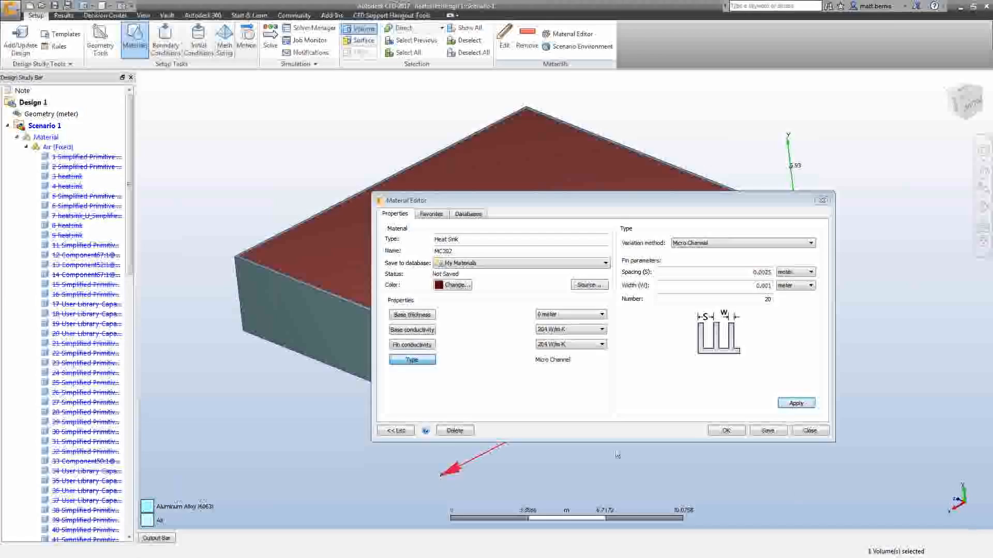
left_click(810, 431)
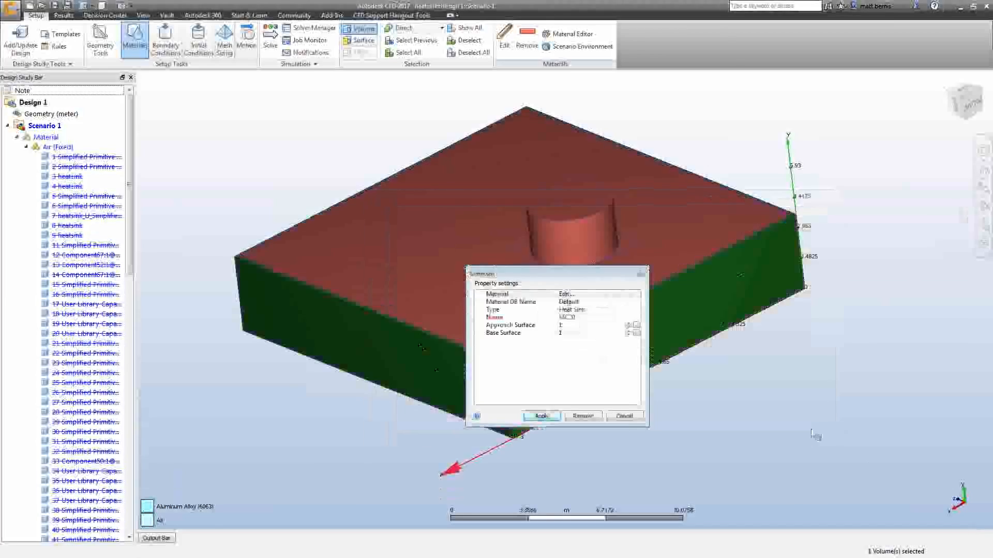
left_click(634, 410)
right_click(769, 115)
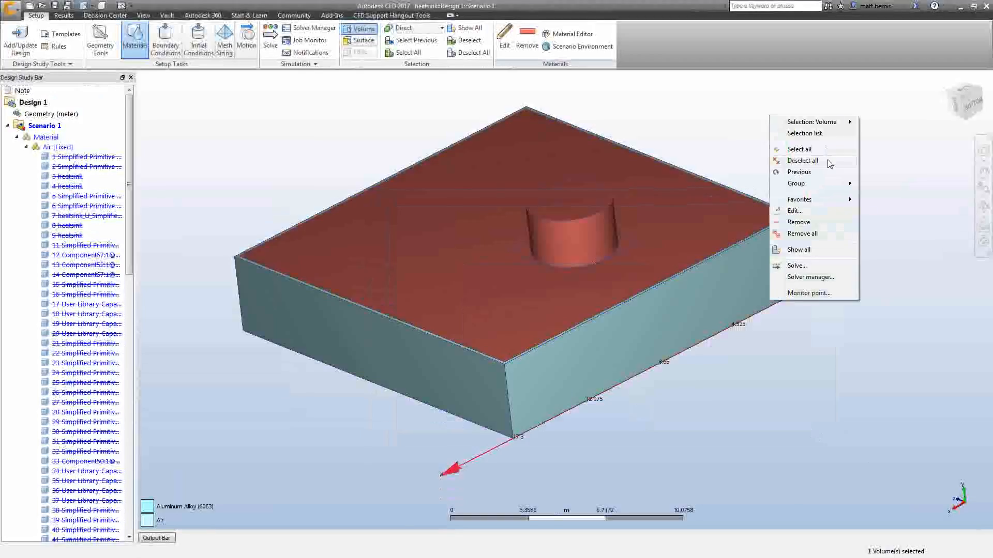
left_click(821, 155)
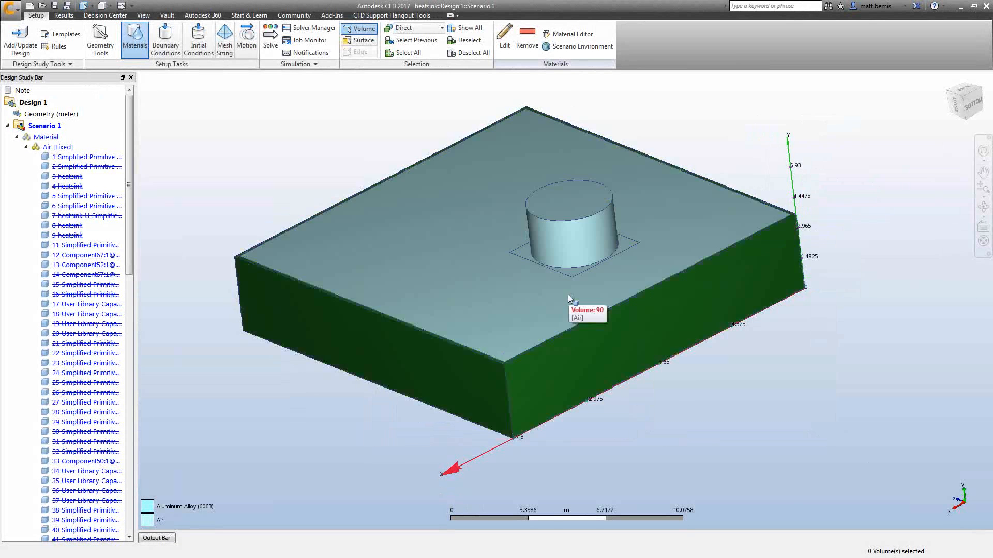
Hide the air volume to reveal the board and select the heat sink volume inside the enclosure.
middle_click_drag(659, 393, 663, 436, "shift")
middle_click(465, 306, "ctrl")
middle_click(465, 306, "ctrl")
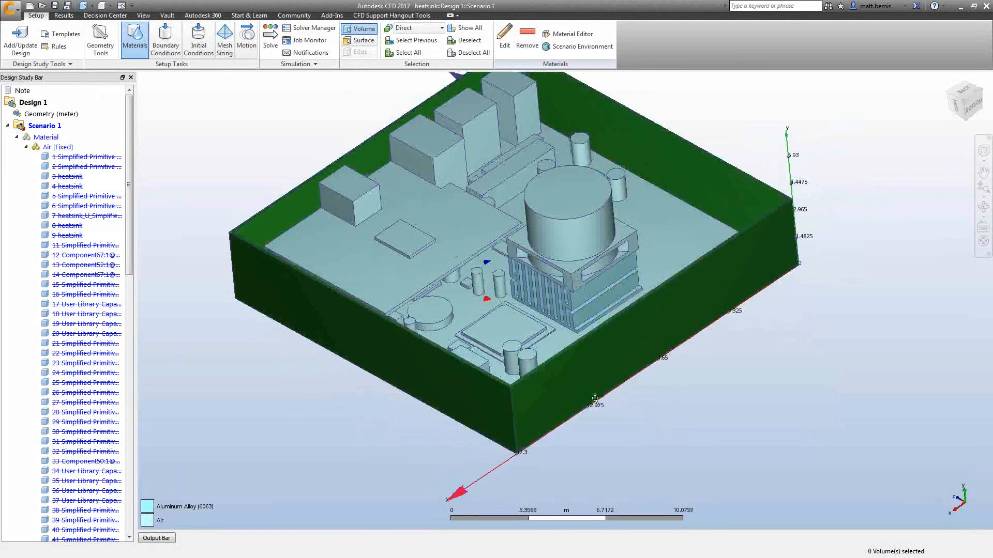
scroll(594, 398, "up", 3)
scroll(594, 398, "up", 1)
middle_click_drag(594, 398, 593, 487)
left_click(605, 344)
scroll(546, 391, "up", 4)
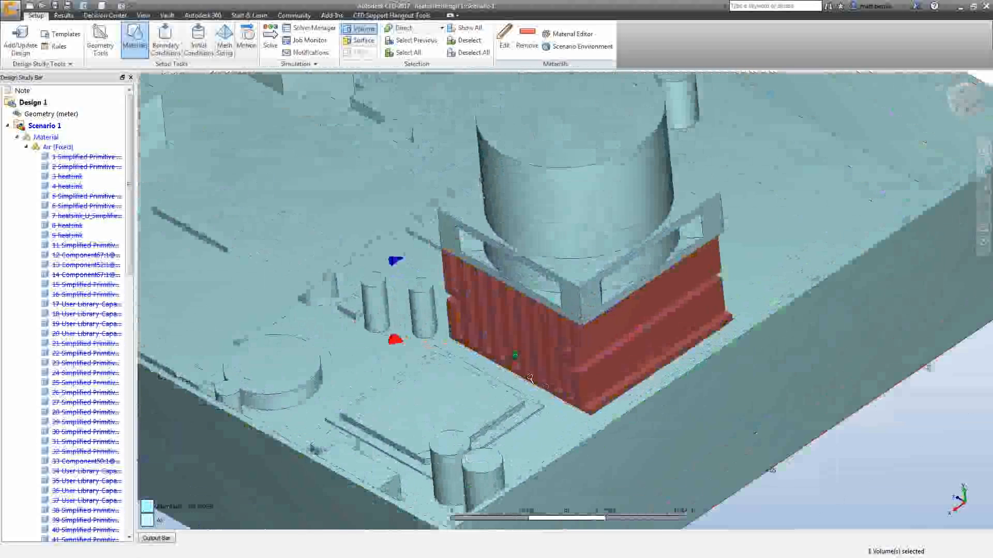
Inspect the selected heat sink up close, then deselect all volumes.
scroll(577, 408, "up", 2)
scroll(588, 335, "down", 3)
middle_click_drag(588, 341, 488, 343)
right_click(802, 208)
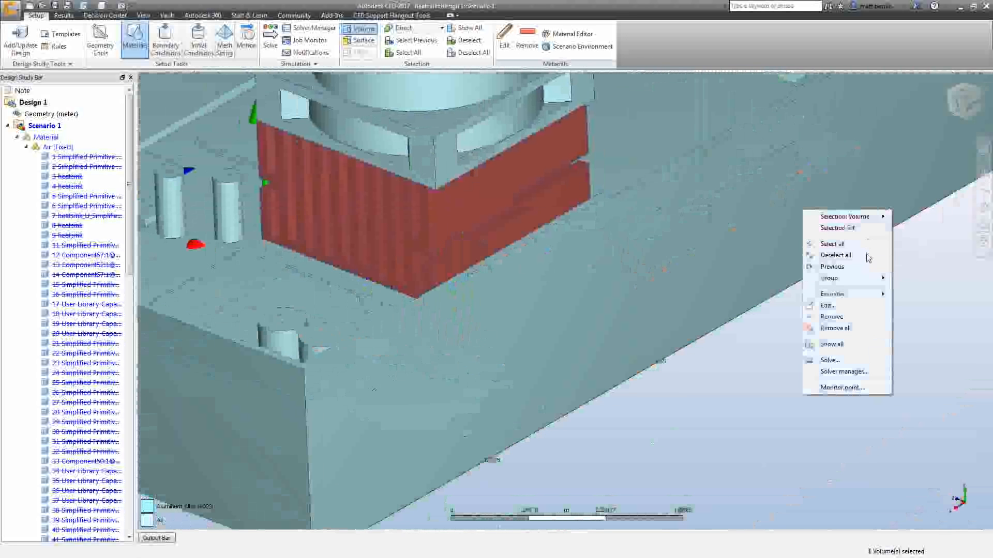
left_click(869, 255)
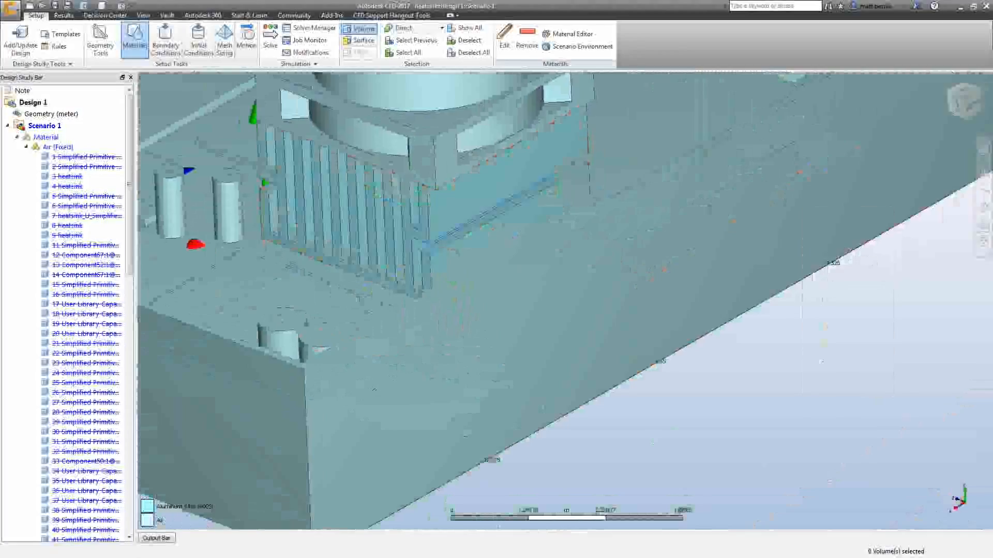